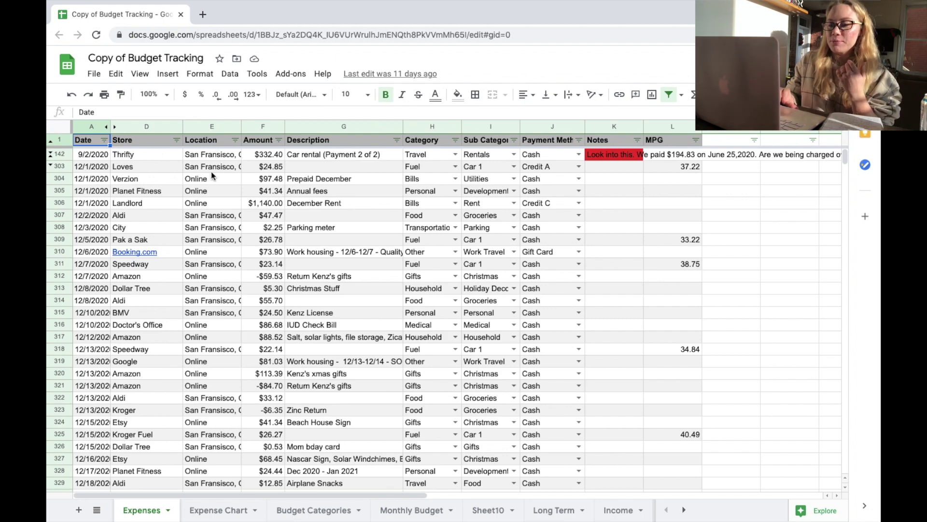
Review the Online entries and the car rental, December Rent and Parking meter rows
drag(211, 178, 208, 198)
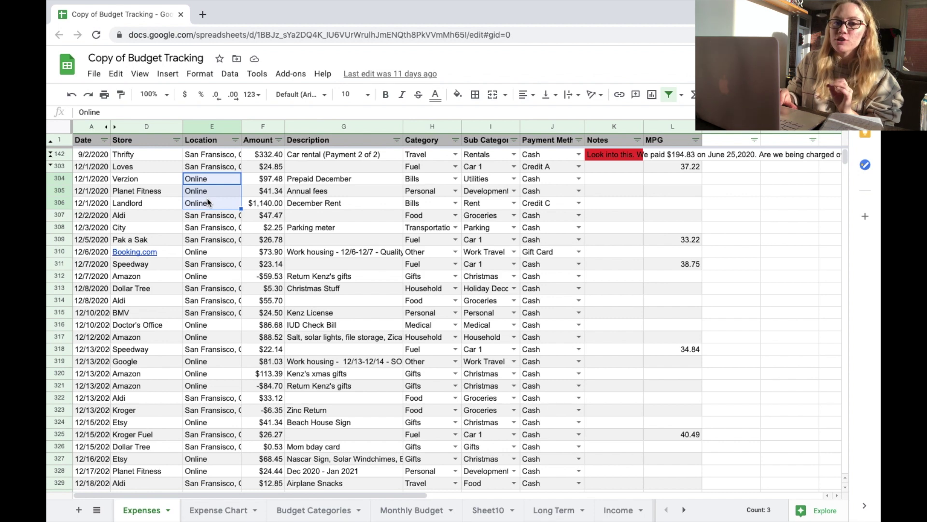
click(262, 169)
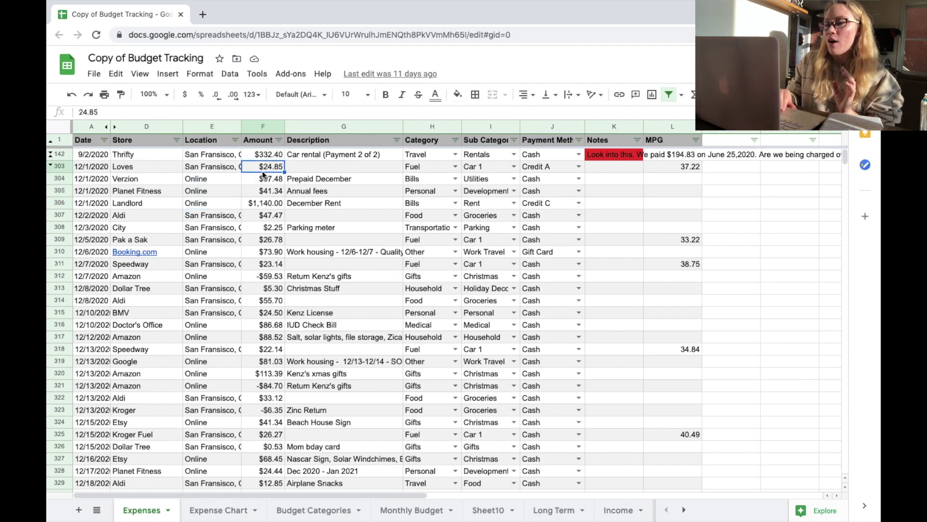
click(330, 153)
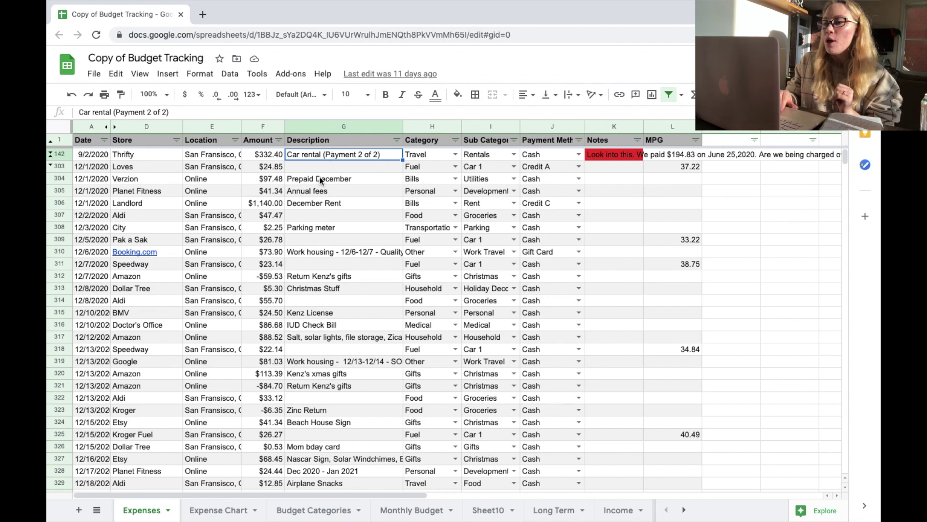
click(324, 205)
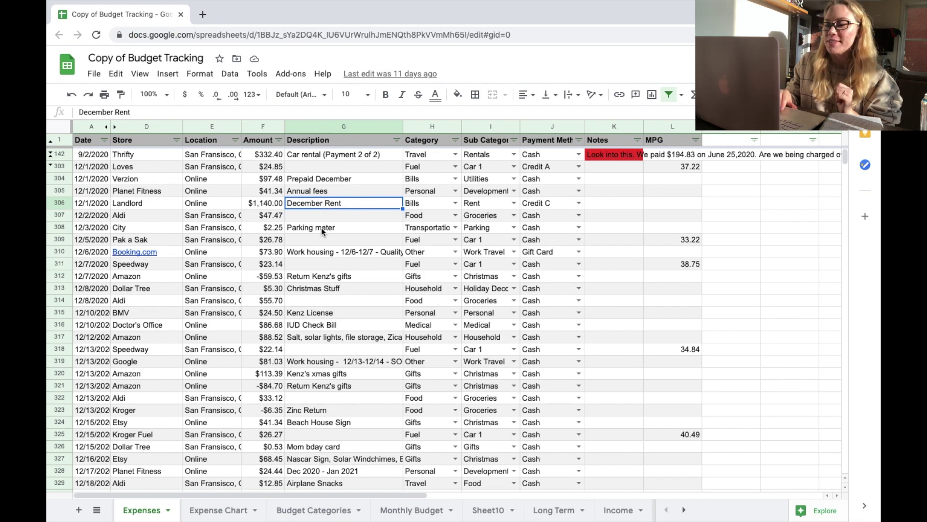
click(321, 225)
click(269, 229)
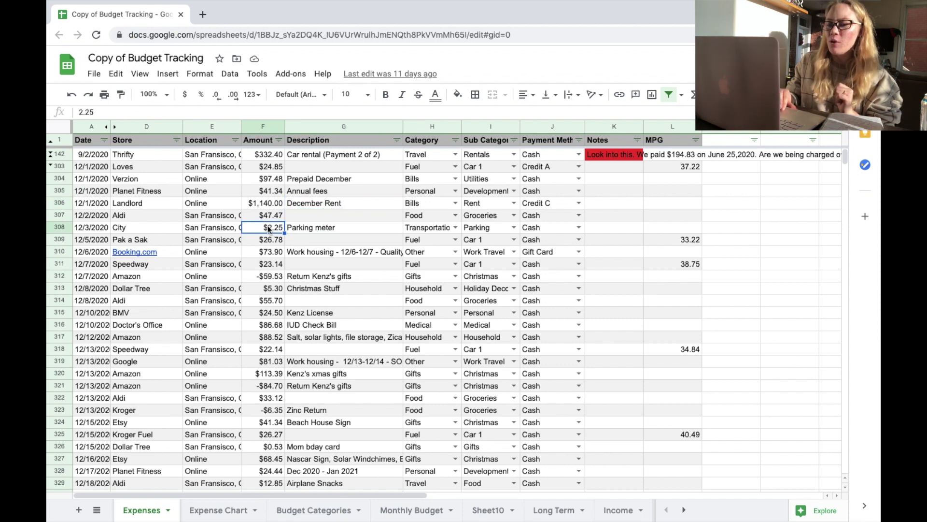
click(134, 228)
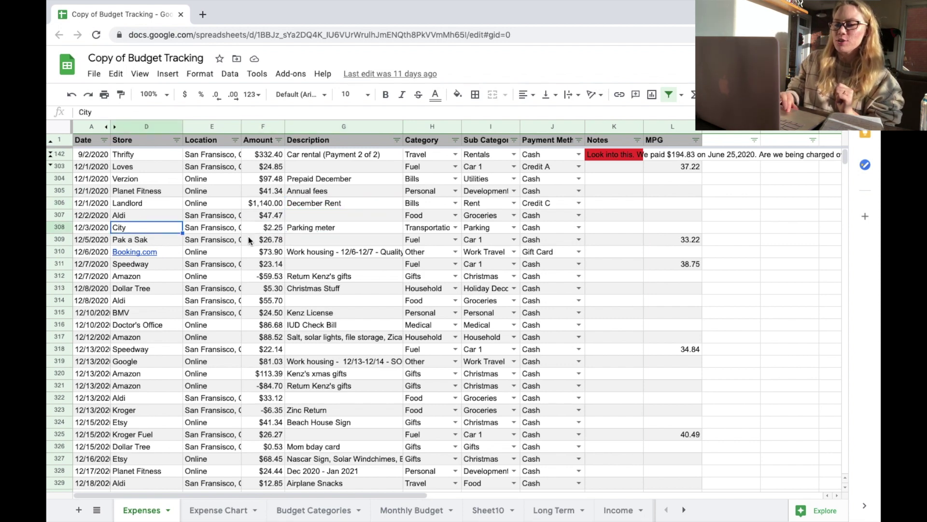
click(306, 230)
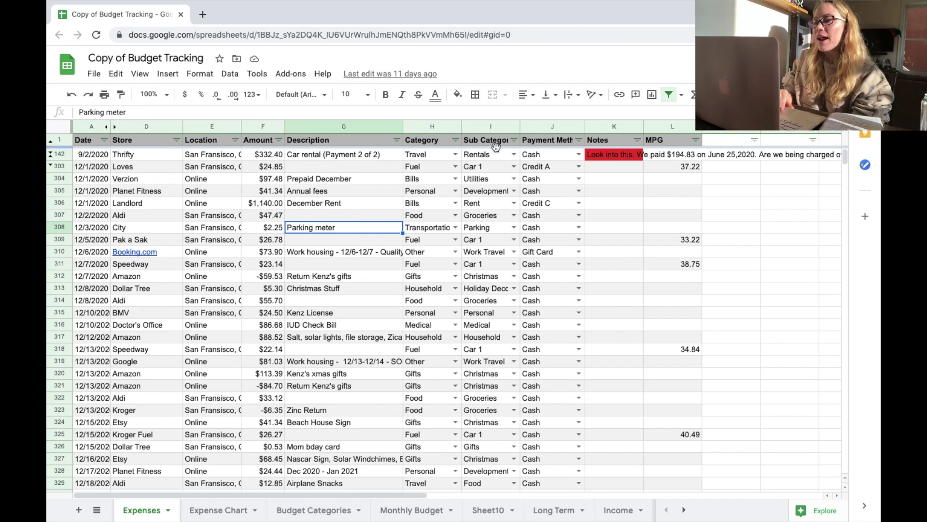
Set the Thrifty car rental's category to Food, undoing back to keep the Rentals sub-category
click(455, 154)
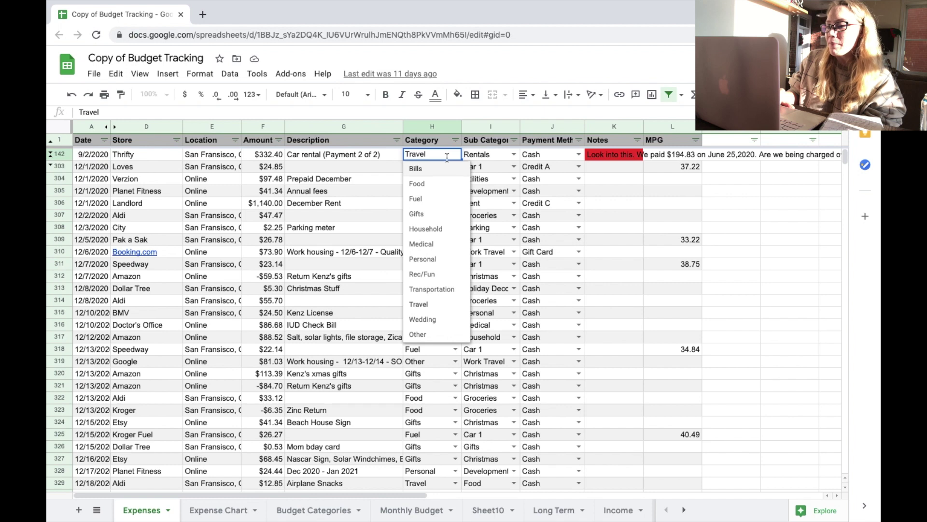
click(428, 186)
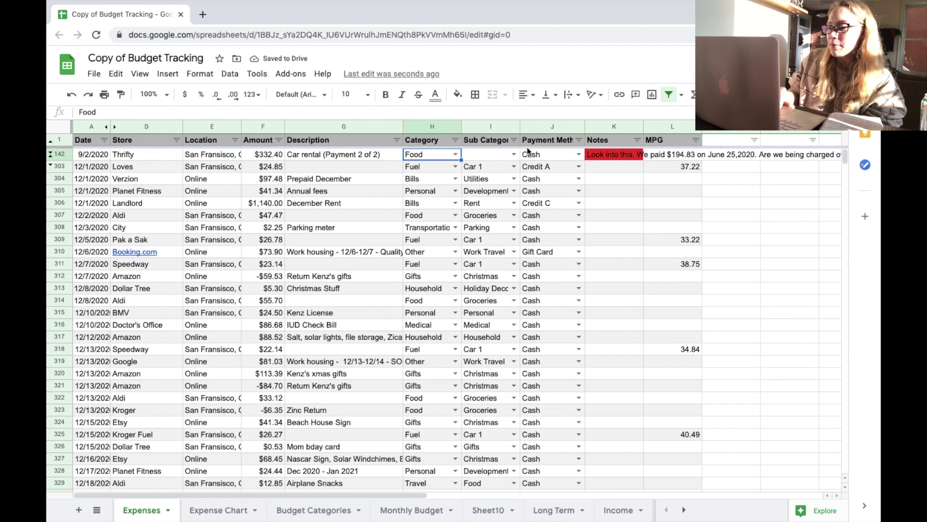
click(514, 154)
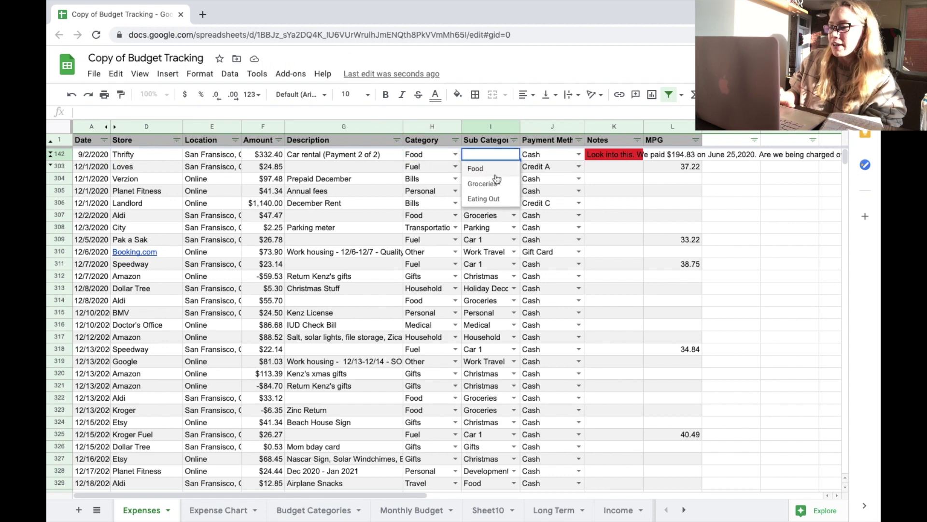
click(455, 155)
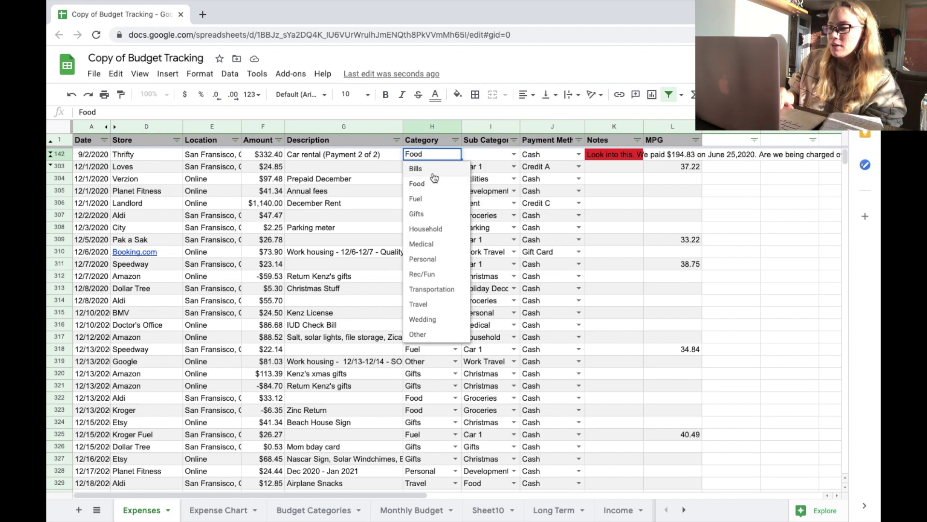
click(386, 166)
key(ctrl+z)
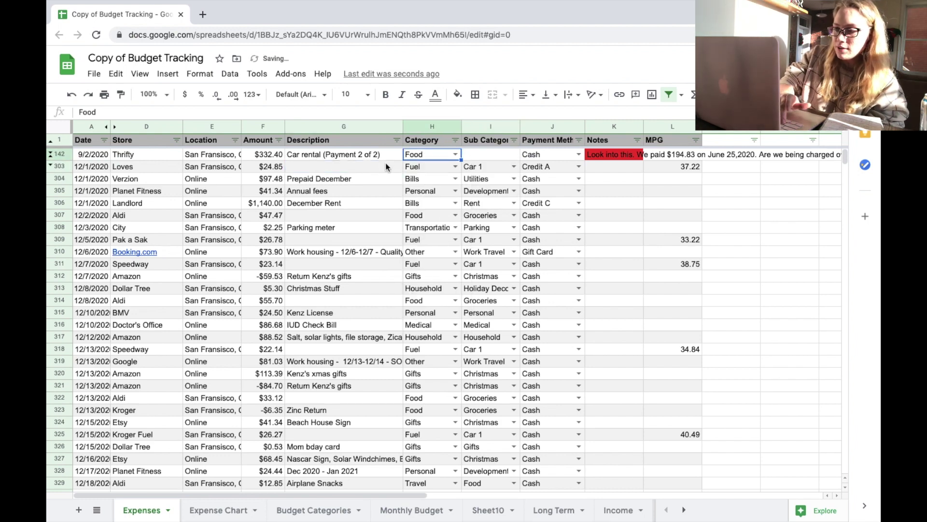
key(ctrl+z)
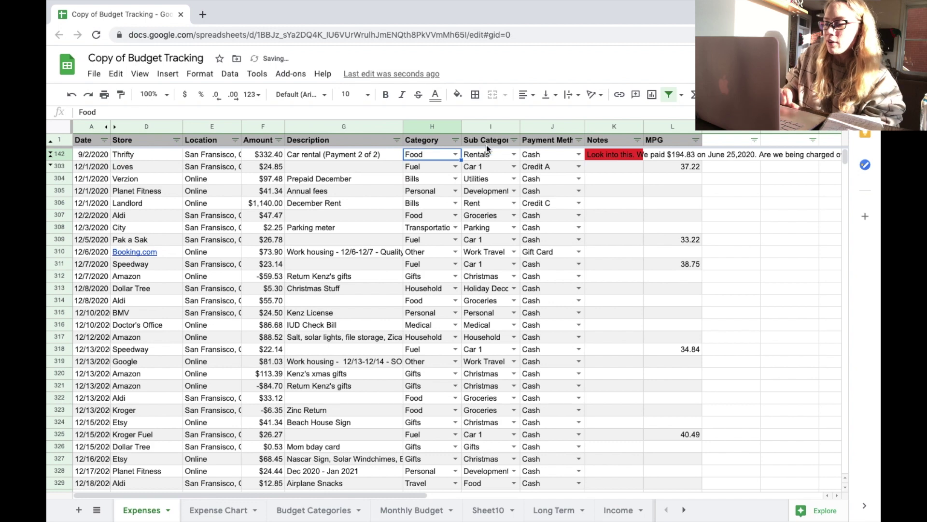
click(578, 154)
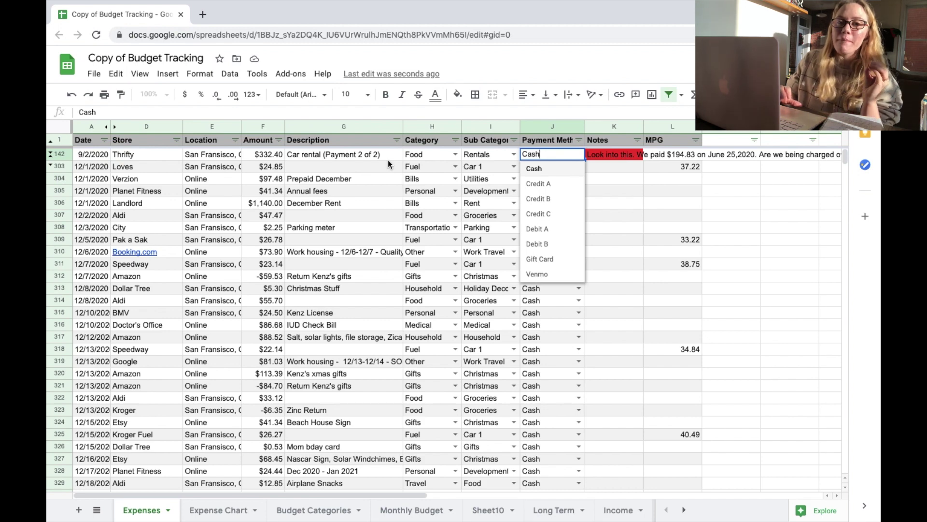
click(577, 141)
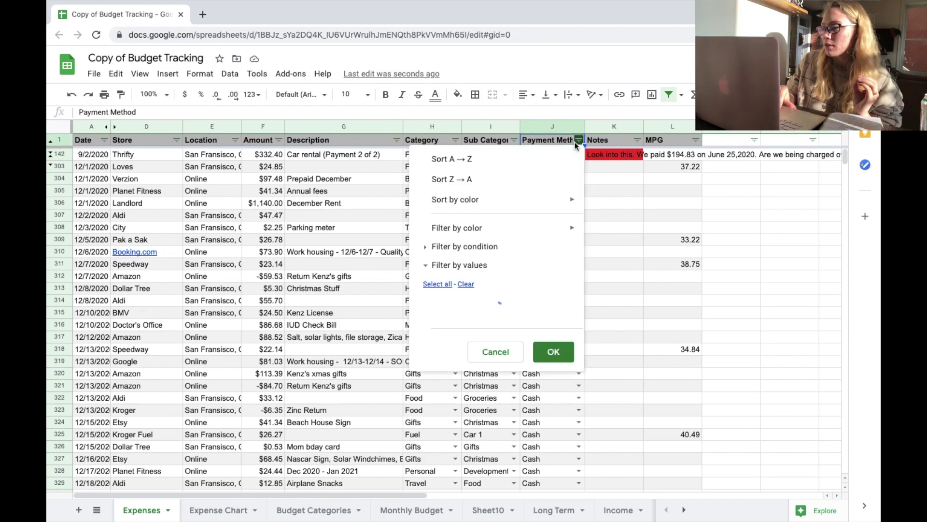
click(616, 192)
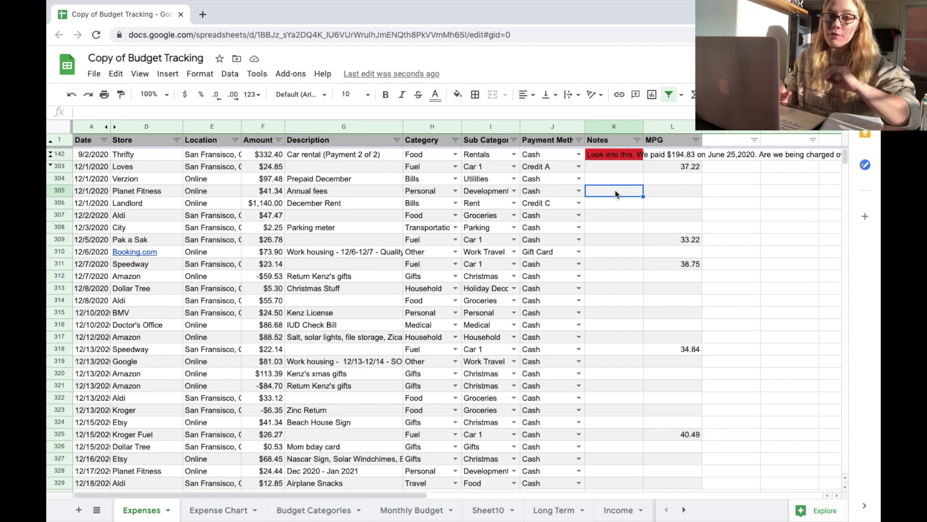
click(337, 126)
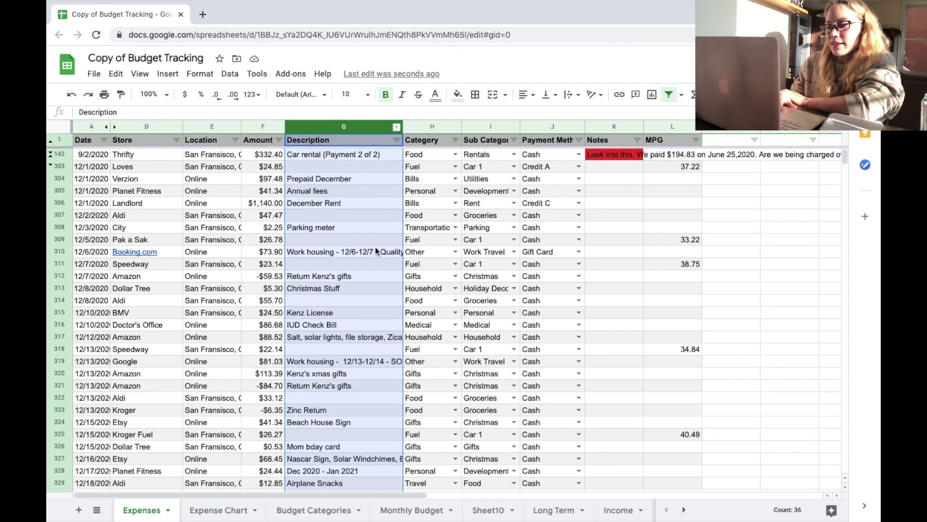
click(614, 127)
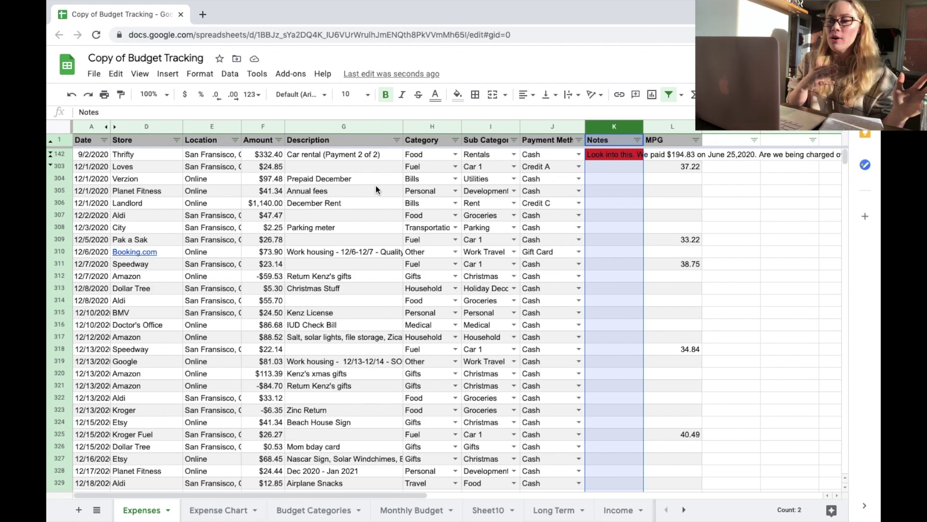
click(611, 256)
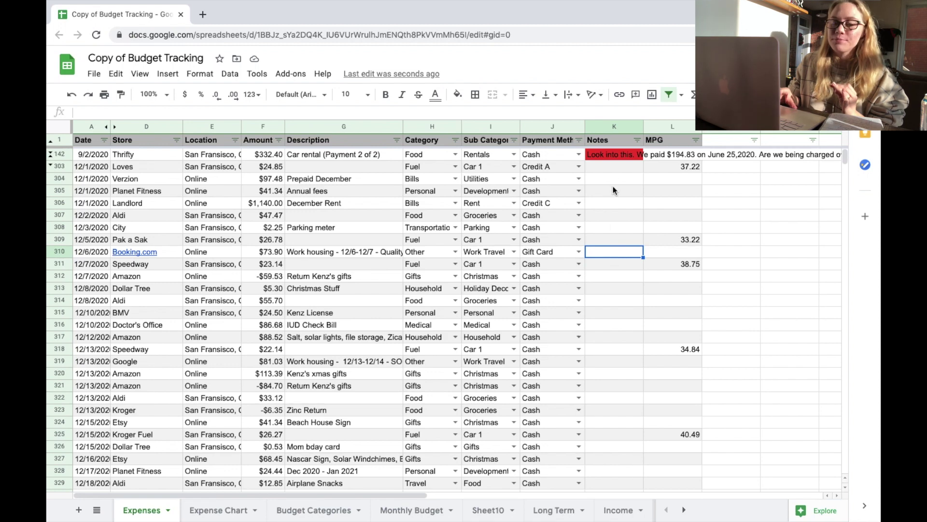
click(614, 155)
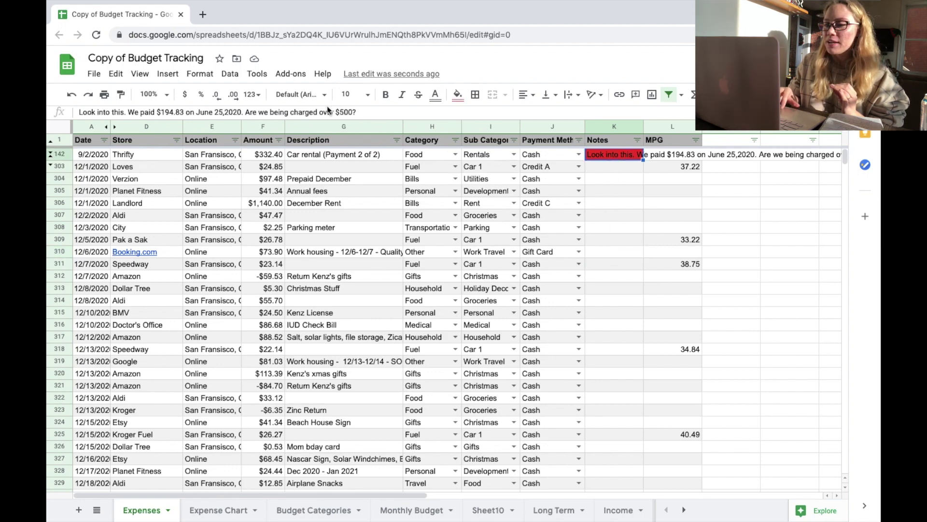
click(344, 166)
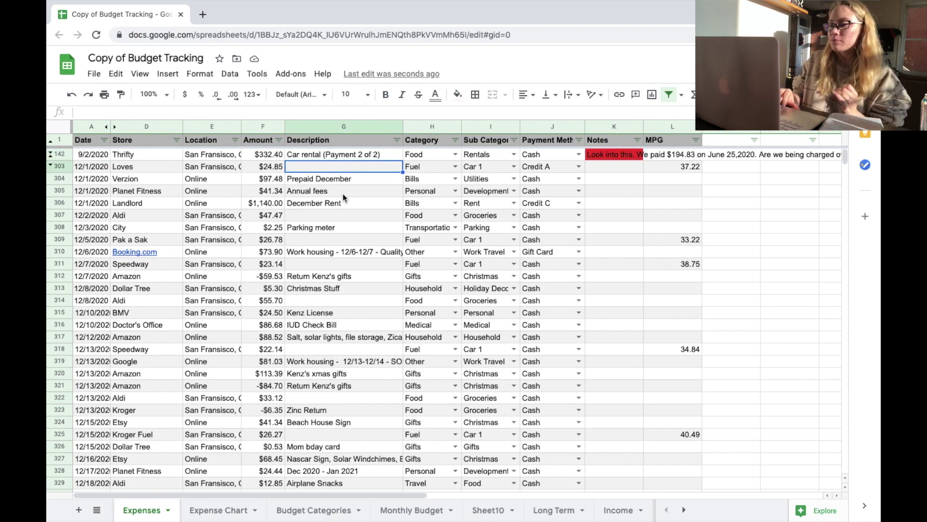
click(332, 156)
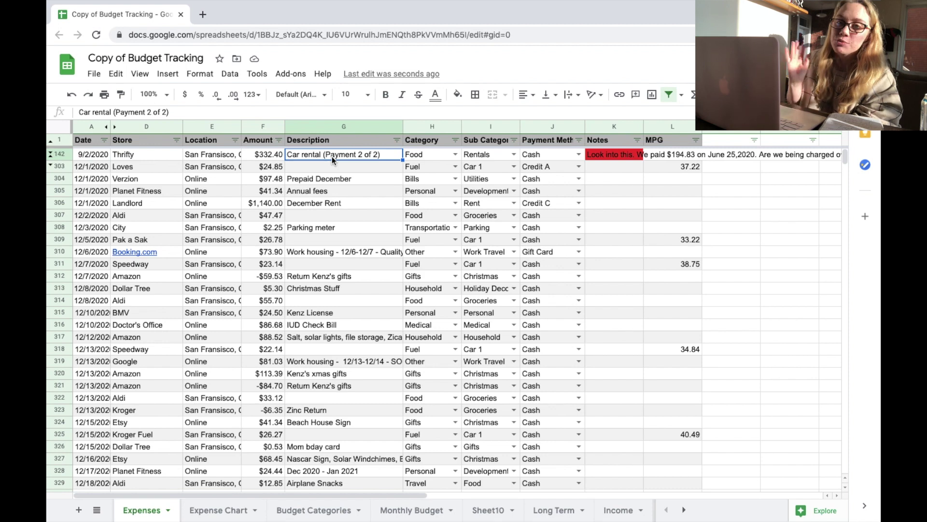
click(338, 191)
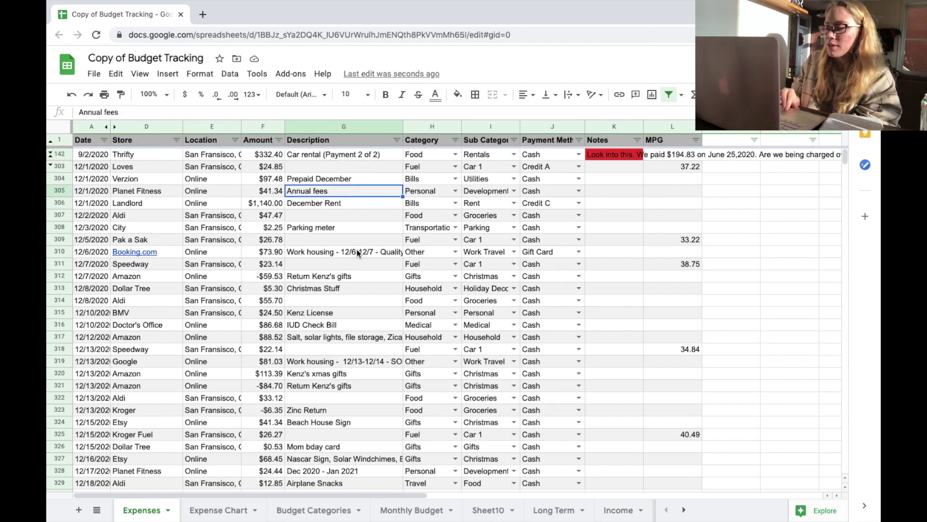
scroll(357, 248, down, 3)
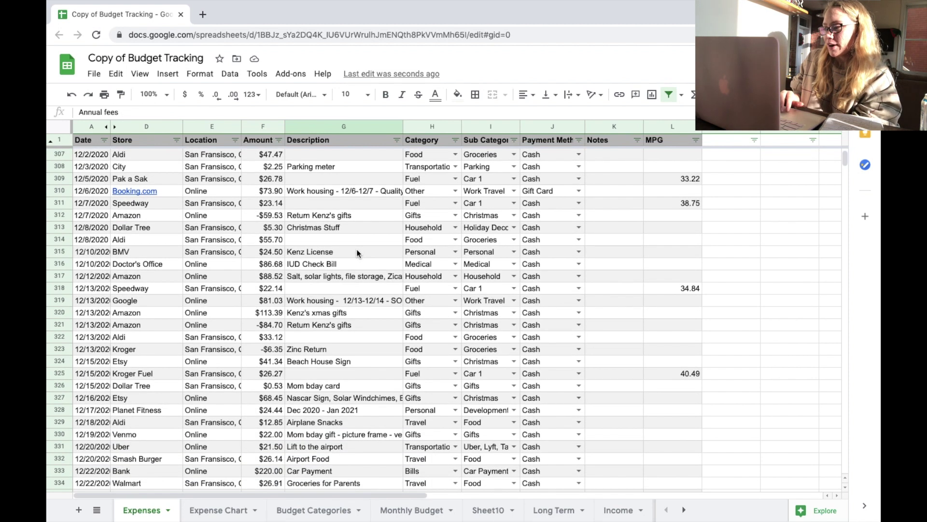
scroll(356, 248, up, 3)
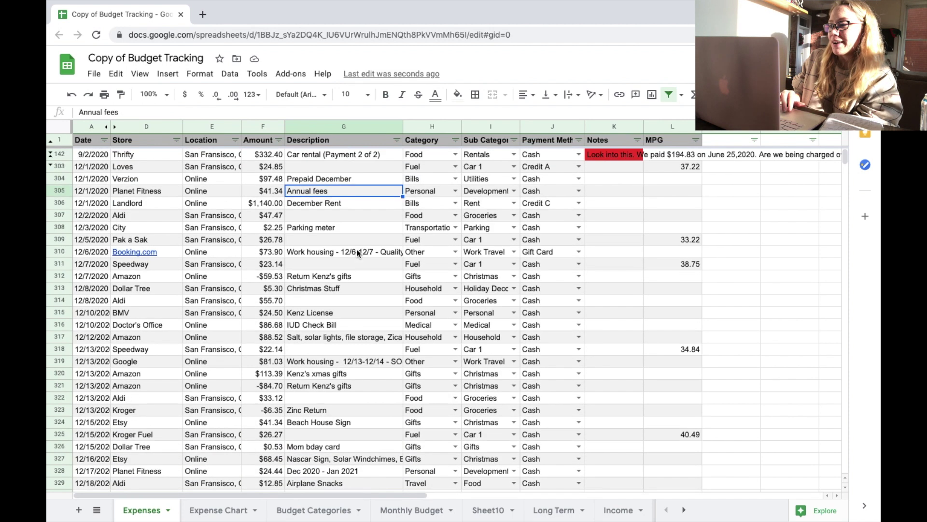
click(661, 127)
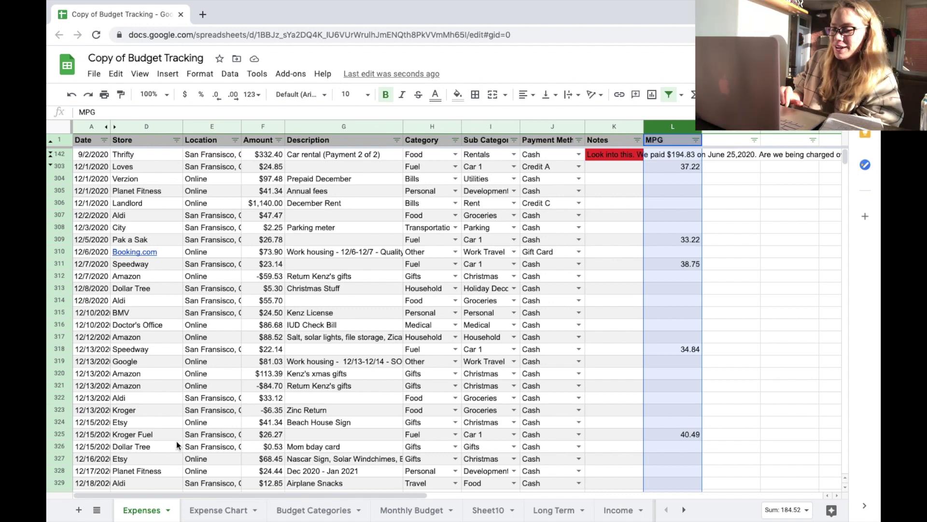
click(208, 511)
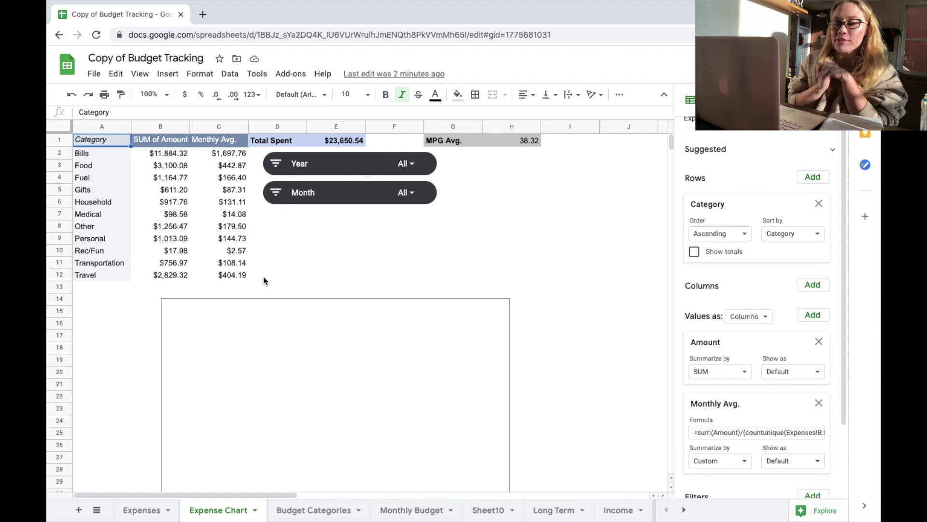
Close the pivot table editor so the Expense Chart pie chart is visible
scroll(262, 280, down, 3)
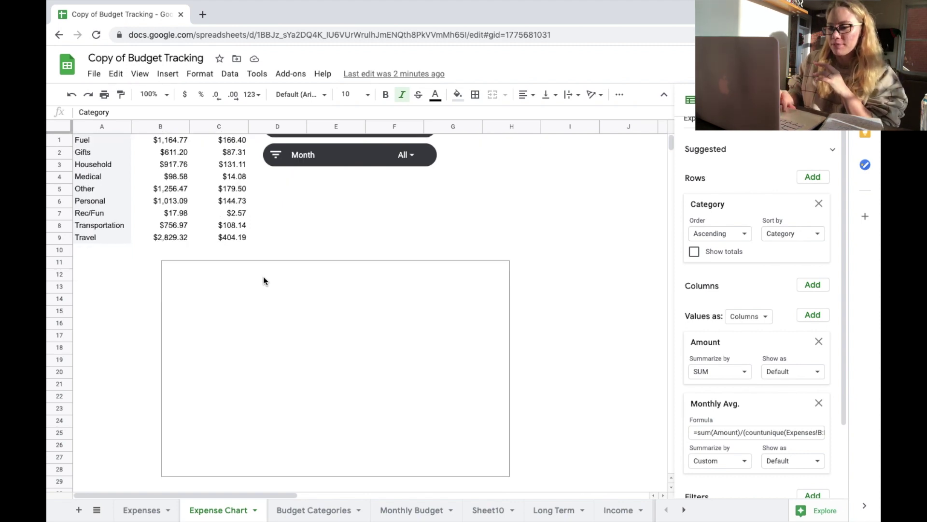
scroll(263, 280, up, 2)
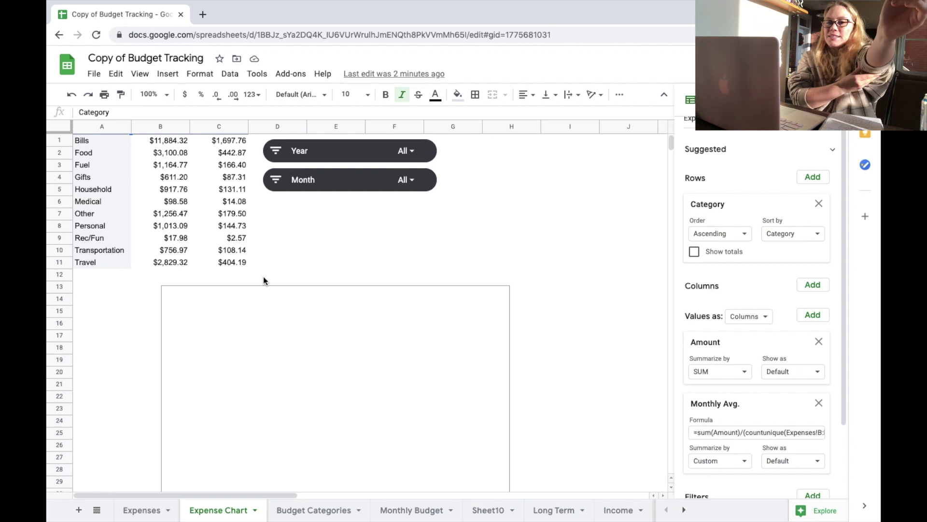
click(273, 333)
click(320, 222)
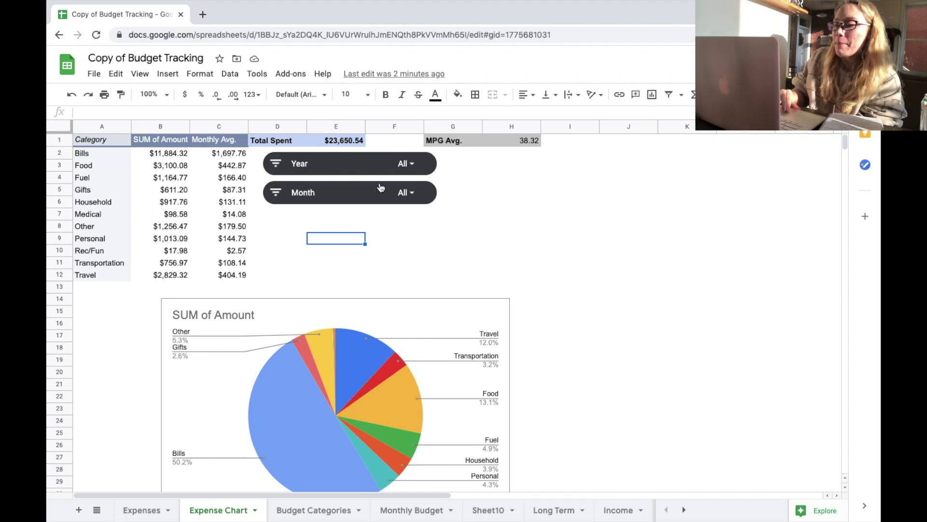
Exclude 2021 in the Year slicer and limit the Month slicer to Nov only
click(405, 167)
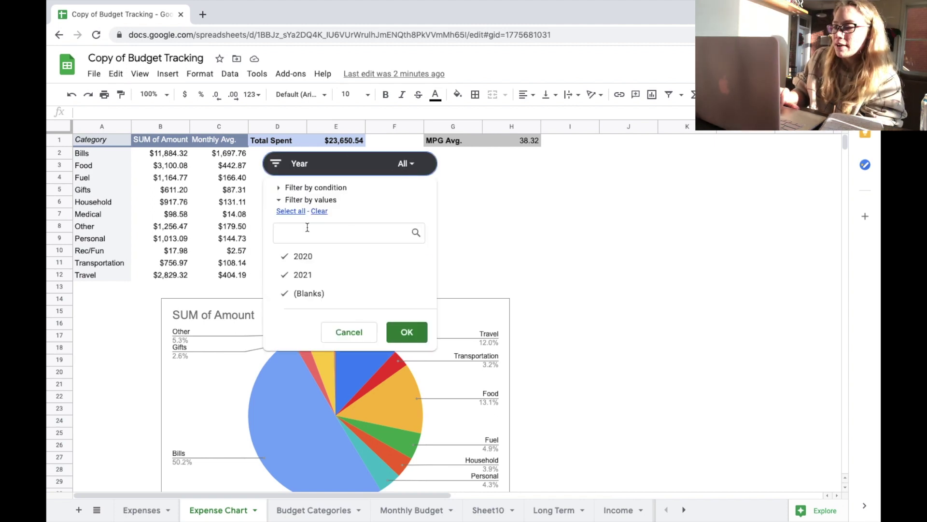
click(288, 279)
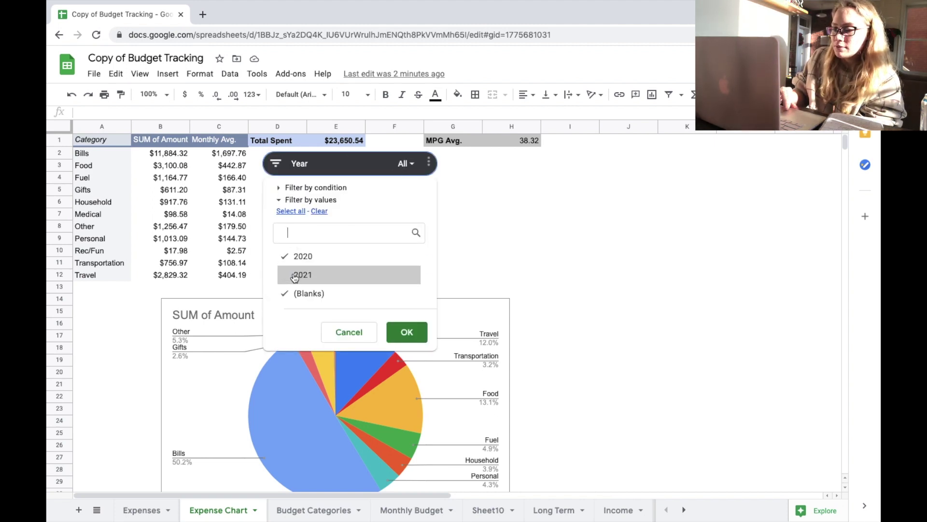
click(407, 332)
click(405, 193)
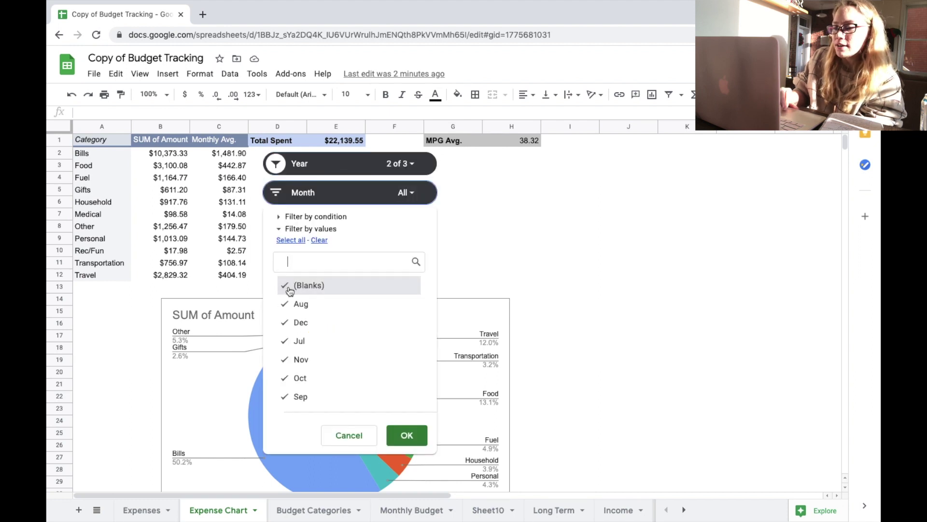
click(306, 301)
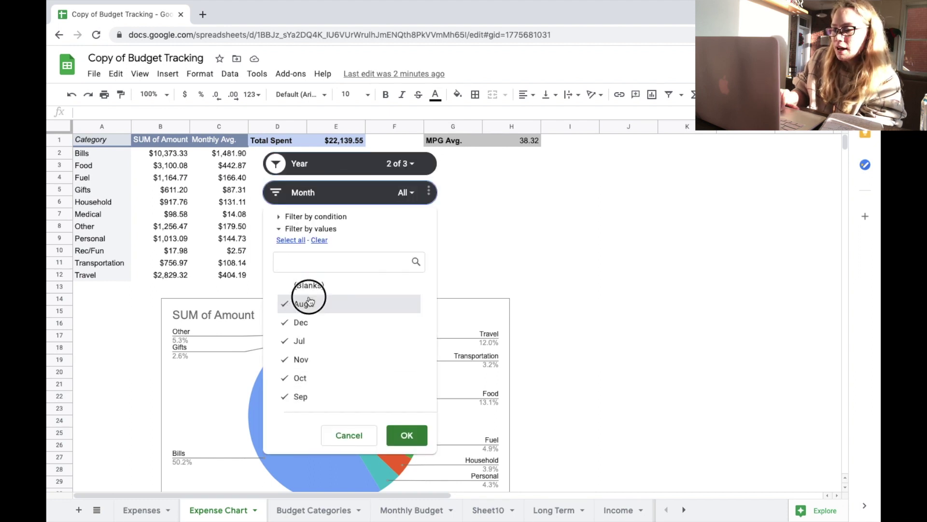
click(316, 243)
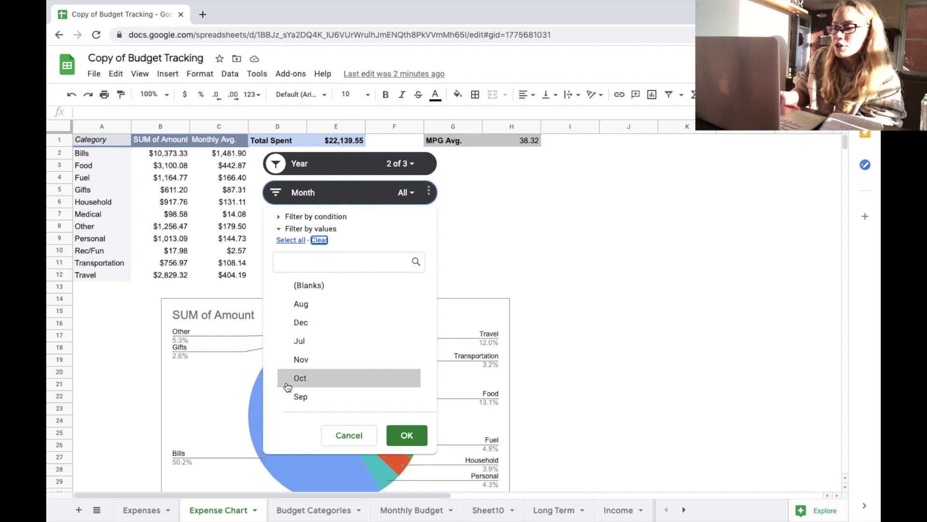
click(301, 363)
click(404, 434)
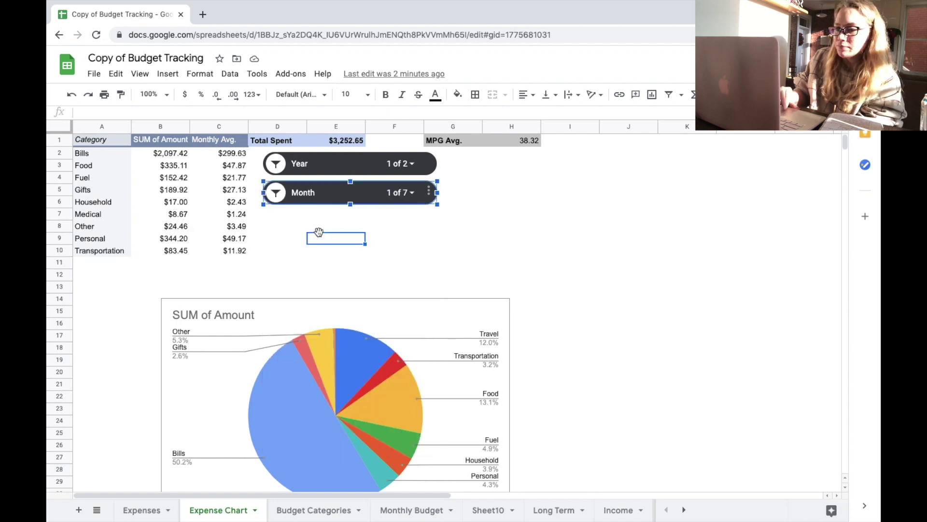
After checking the category totals and pie chart, switch the Month filter from Nov to Oct
click(348, 138)
drag(174, 152, 161, 249)
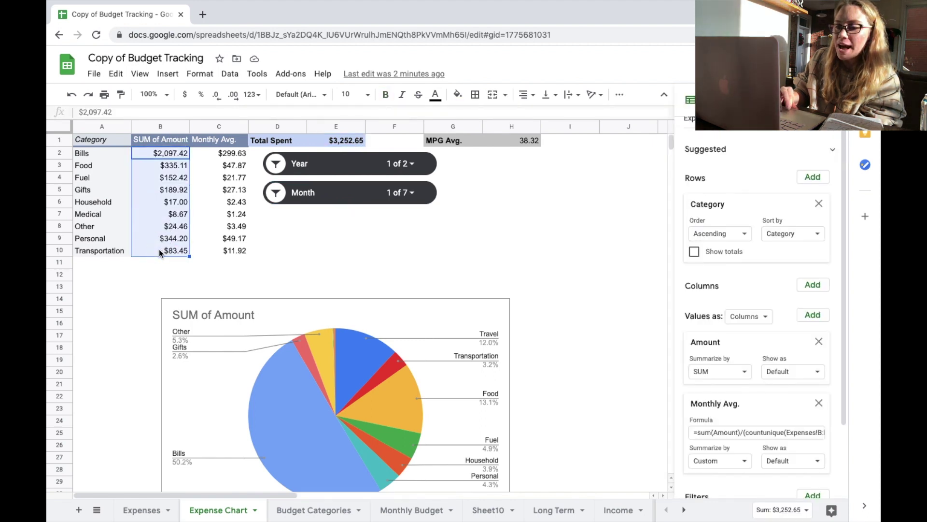
click(188, 388)
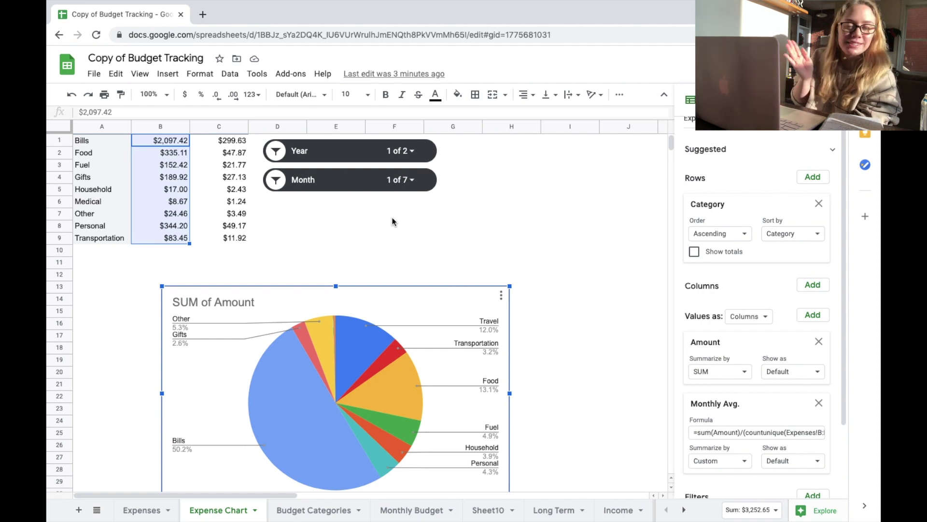
click(404, 181)
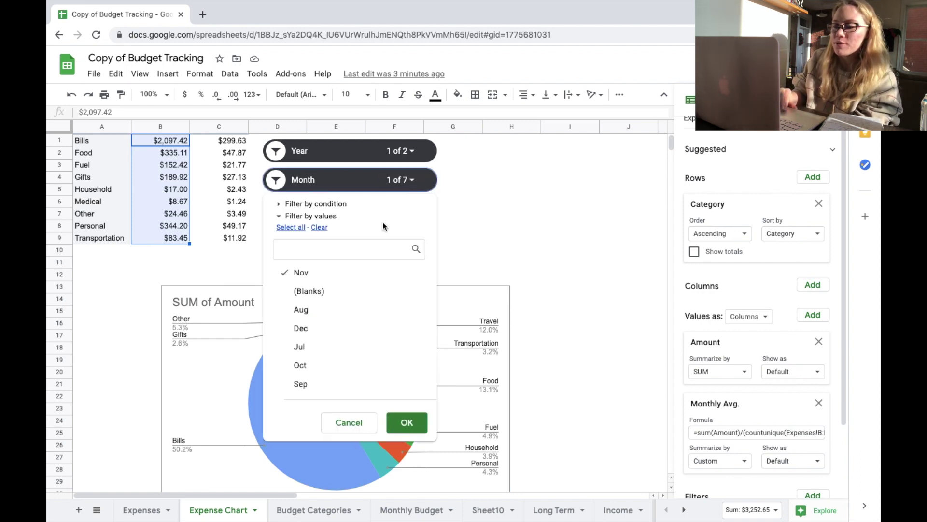
click(310, 277)
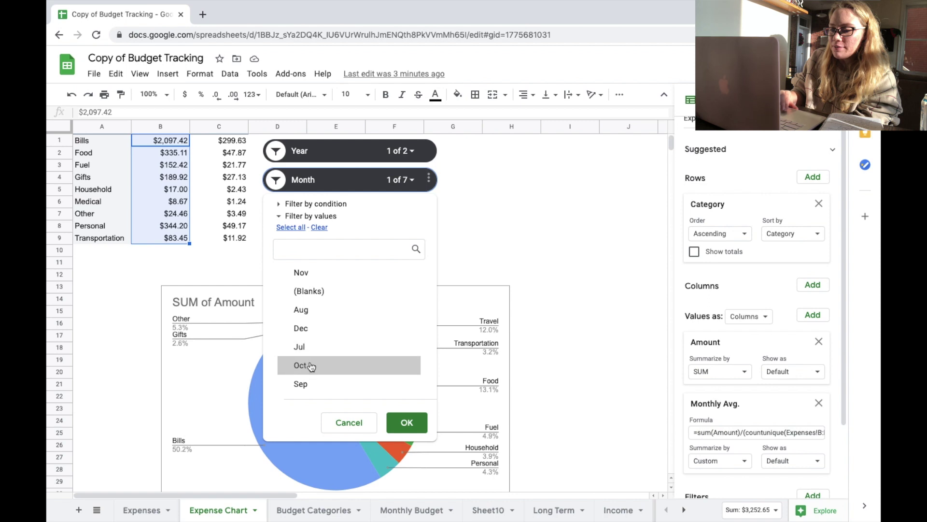
click(312, 367)
click(406, 422)
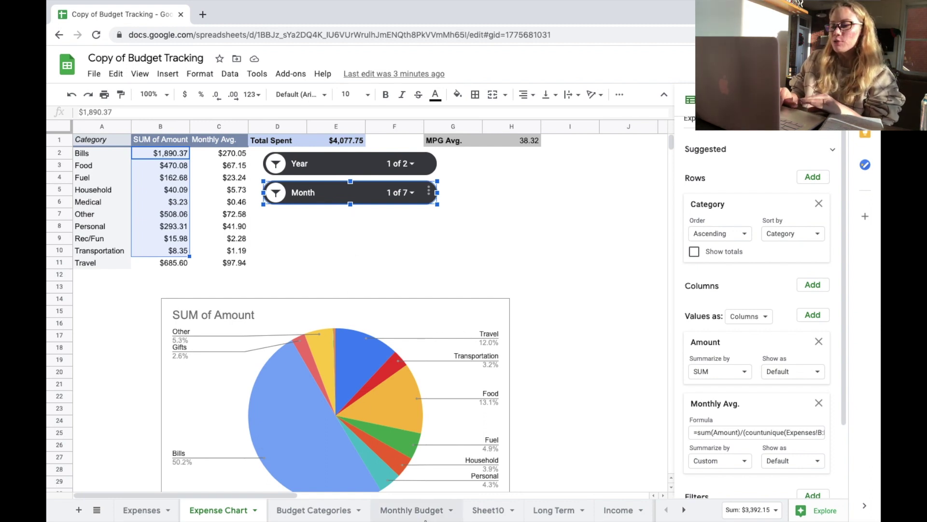
Switch to the Monthly Budget sheet showing the $3,372.90 budget and $2,000.00 Long Term
click(420, 511)
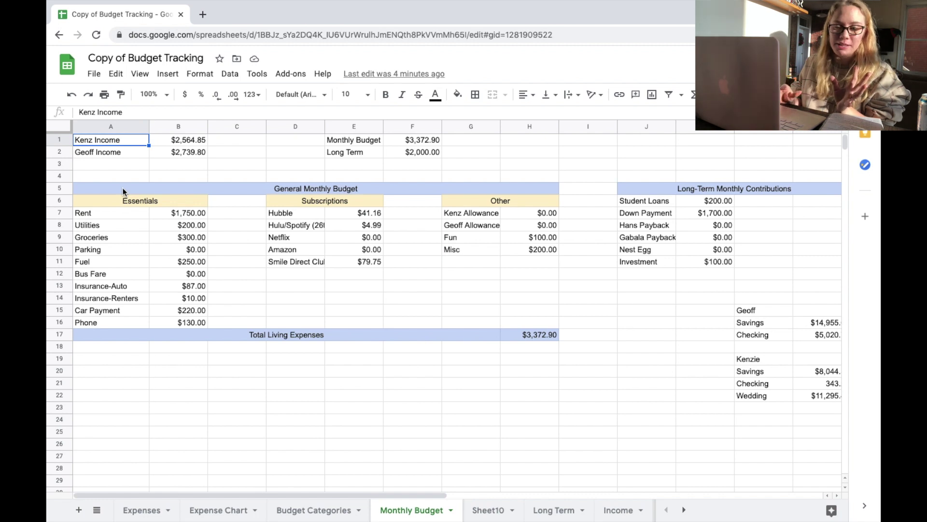
click(226, 514)
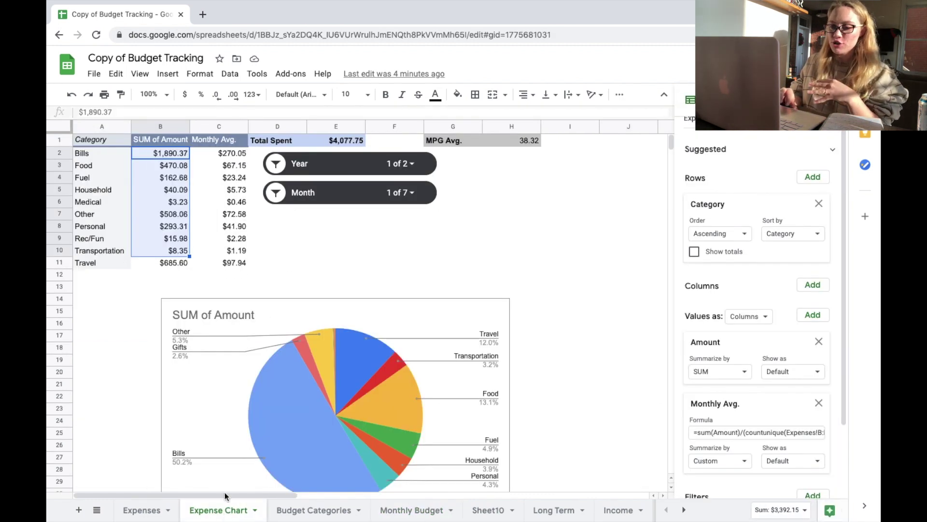
click(292, 256)
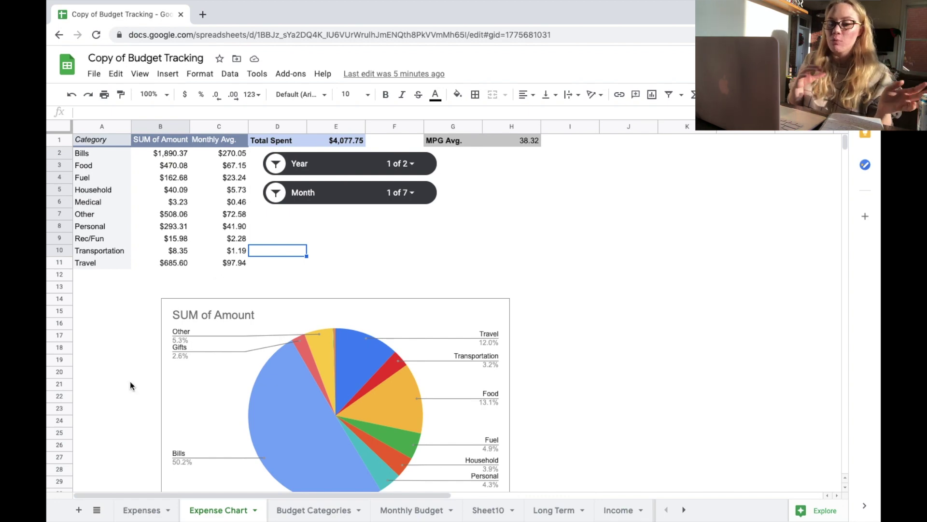
click(137, 511)
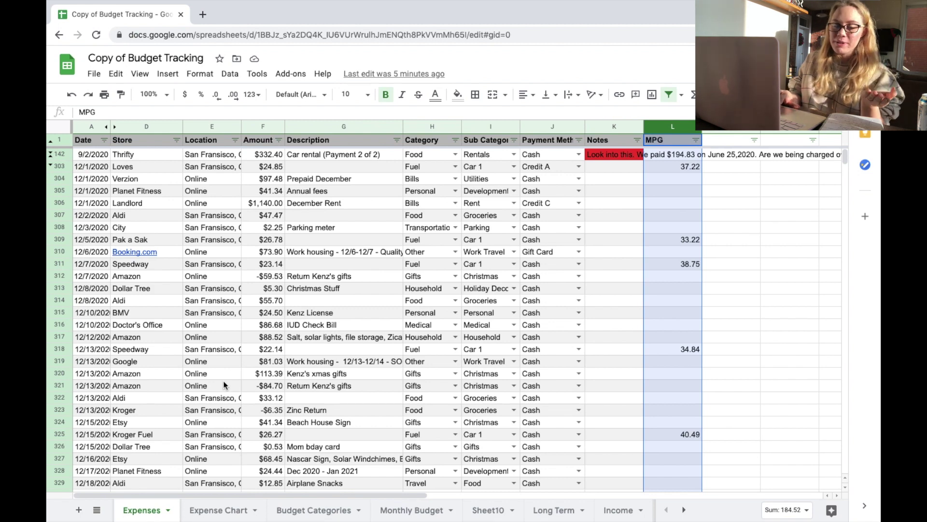
click(208, 510)
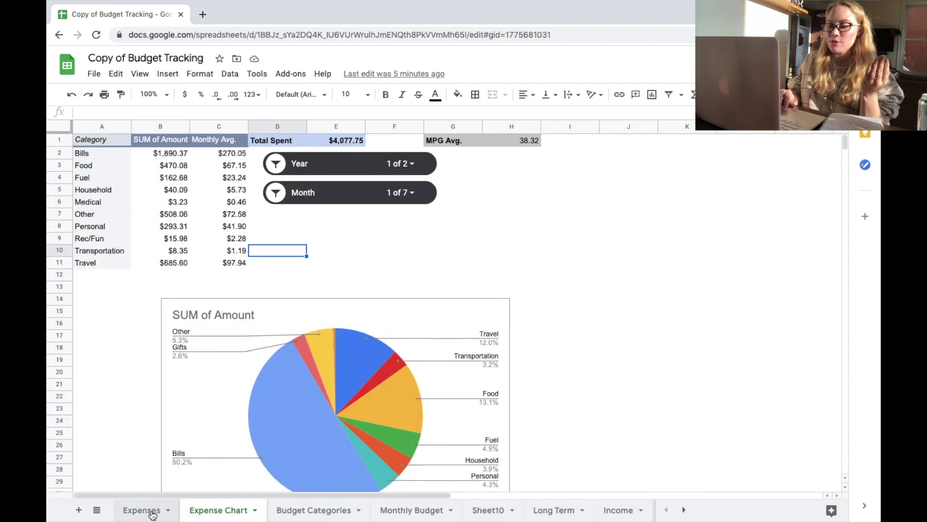
click(152, 512)
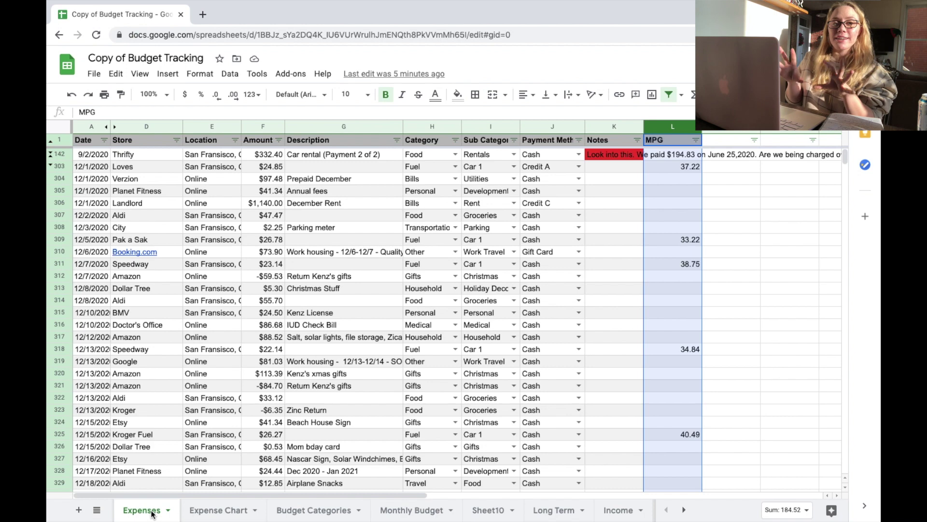
click(224, 510)
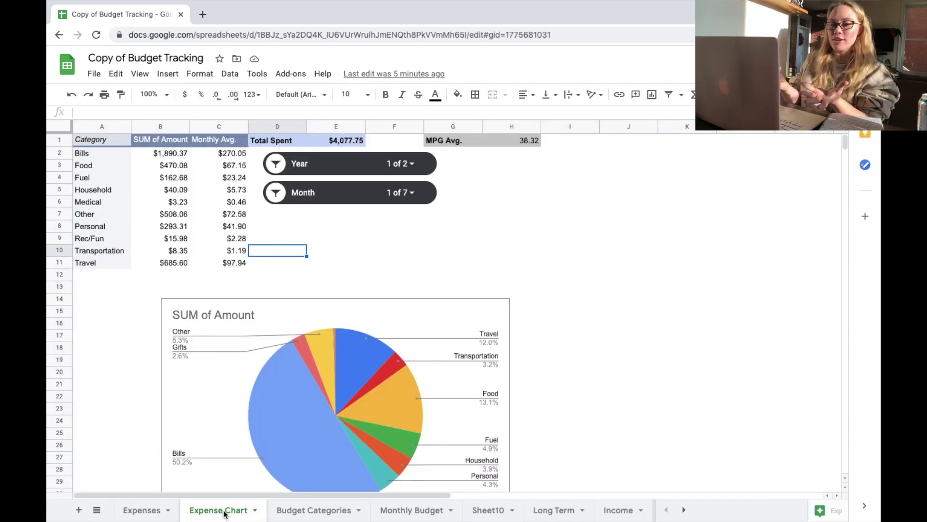
click(397, 513)
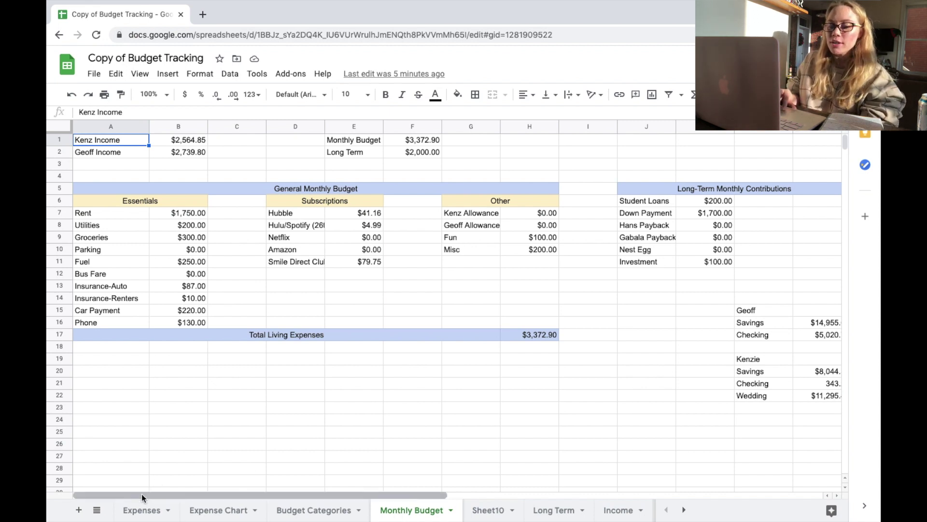
mouse_move(160, 519)
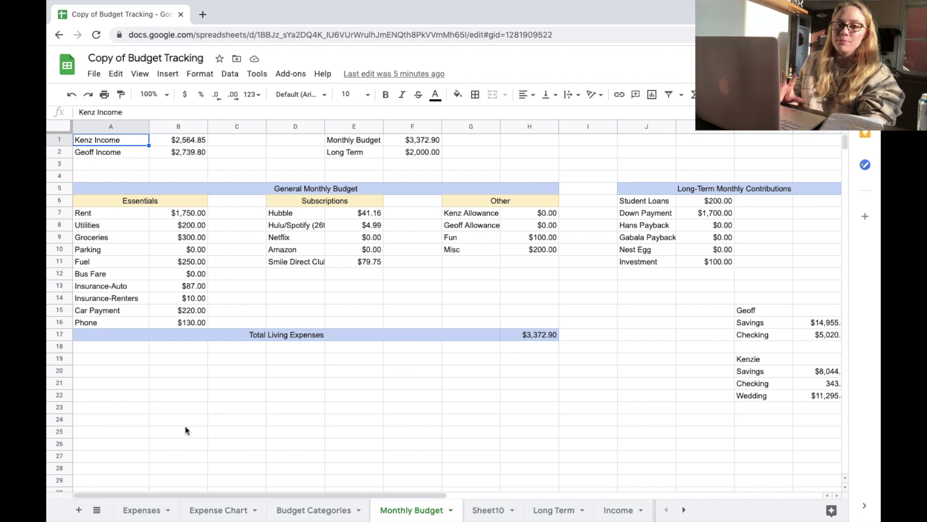
click(202, 507)
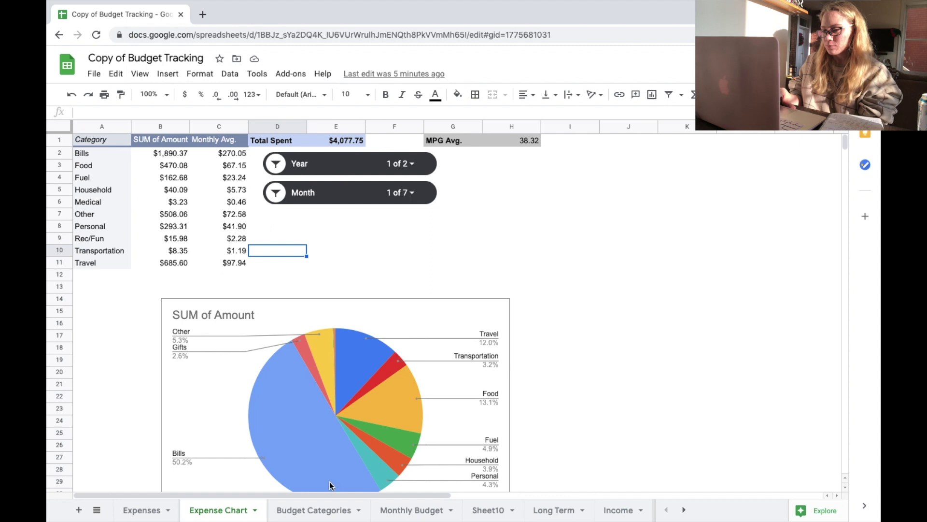
click(413, 513)
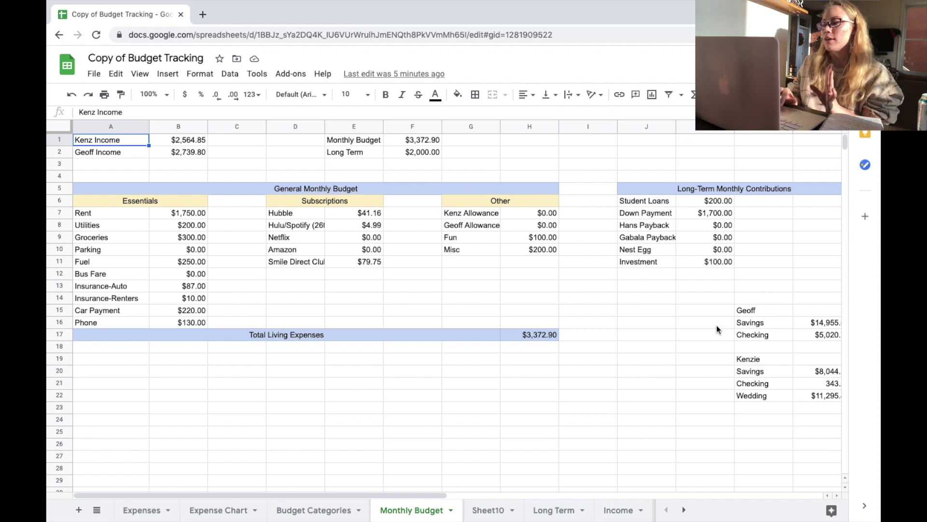
View the Budget Categories sheet, glance at Expenses, and come back to Budget Categories
click(318, 515)
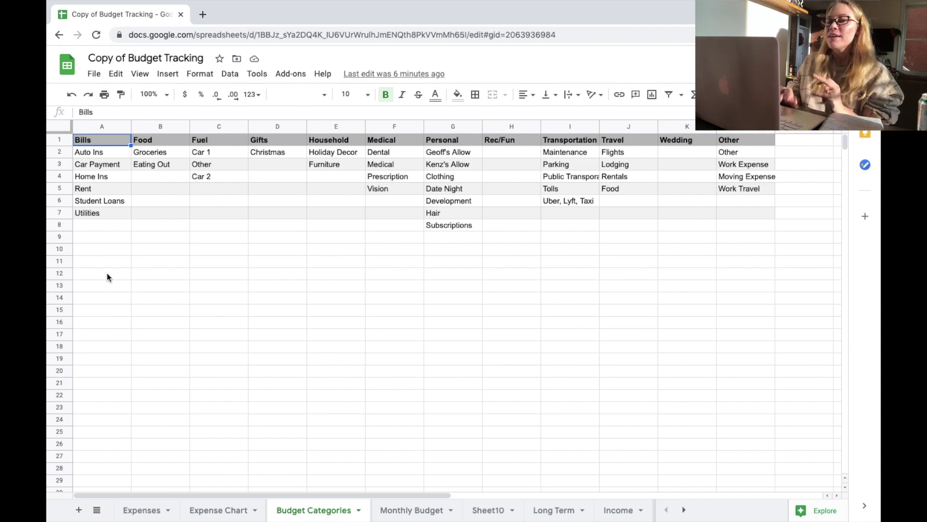
click(140, 513)
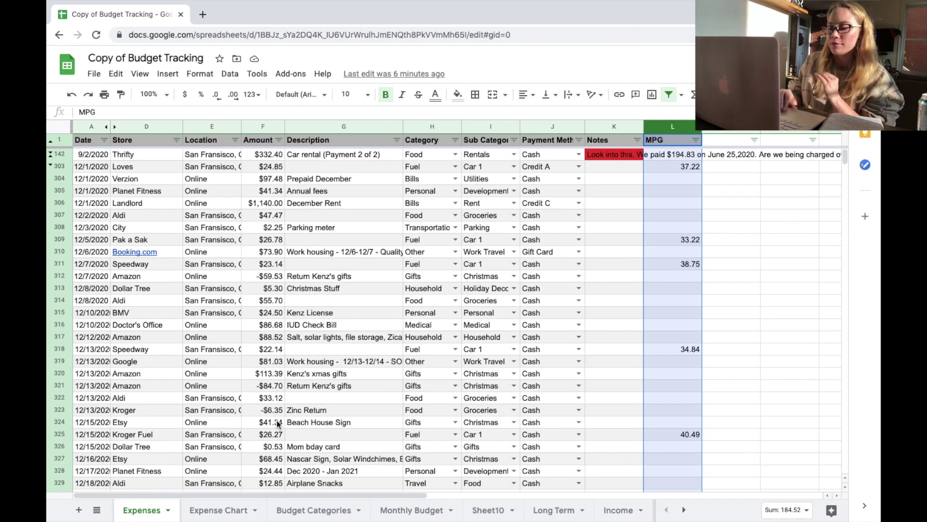
click(311, 515)
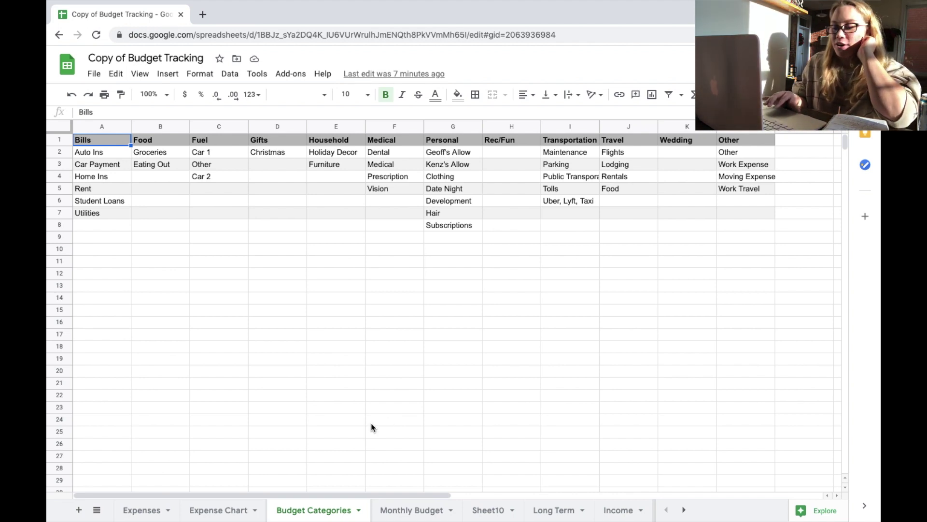
click(202, 515)
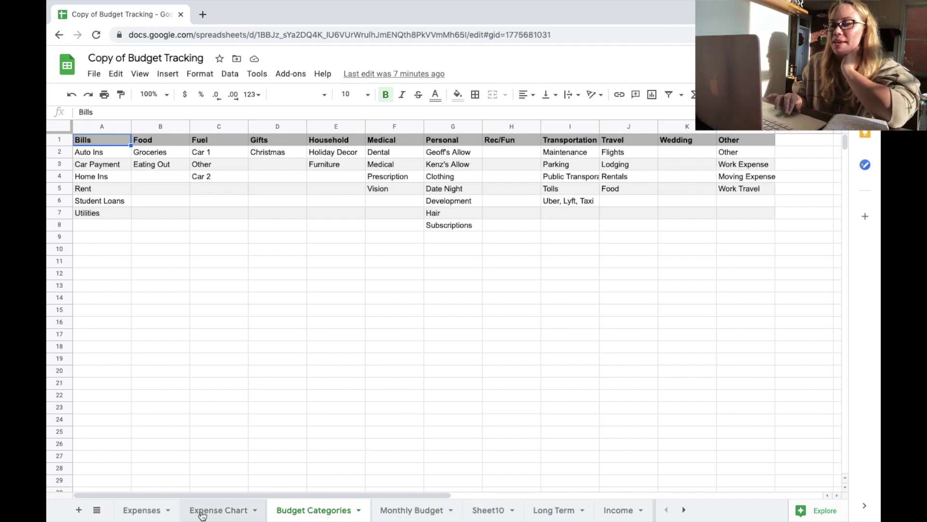
click(201, 515)
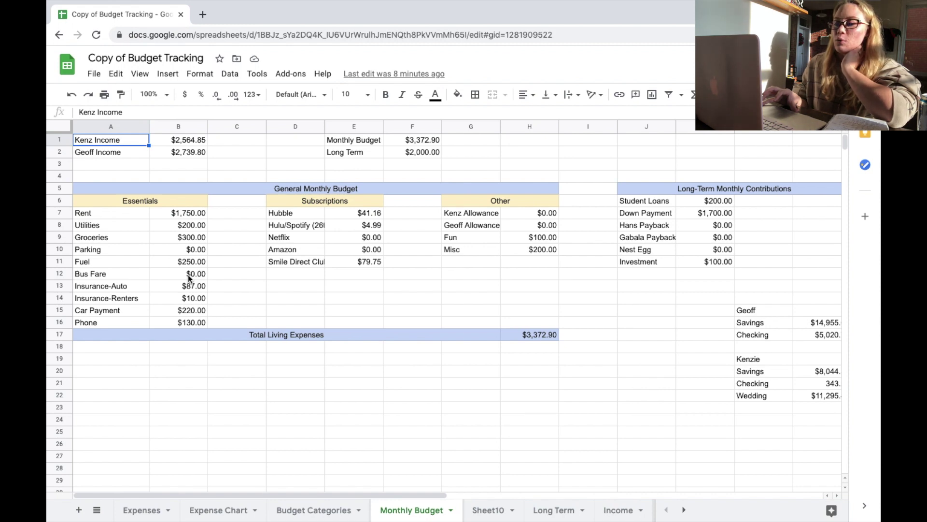
click(132, 201)
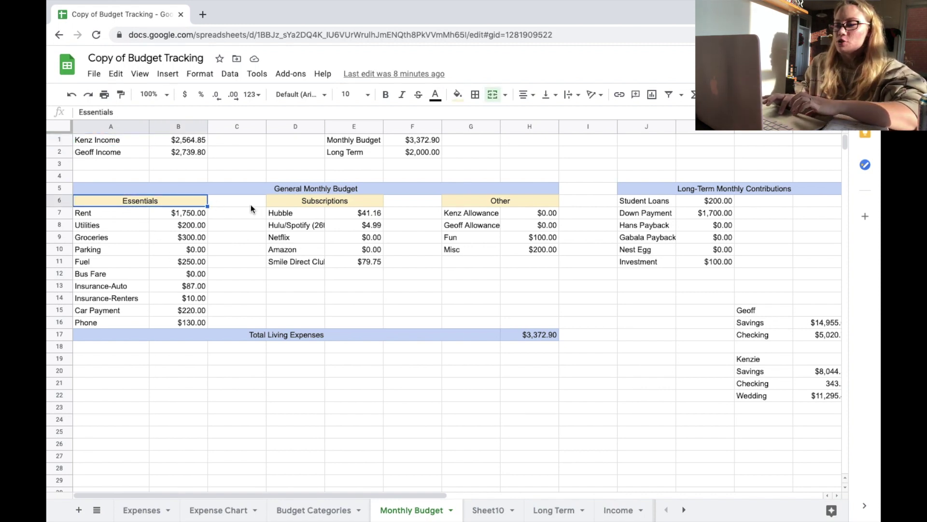
click(450, 199)
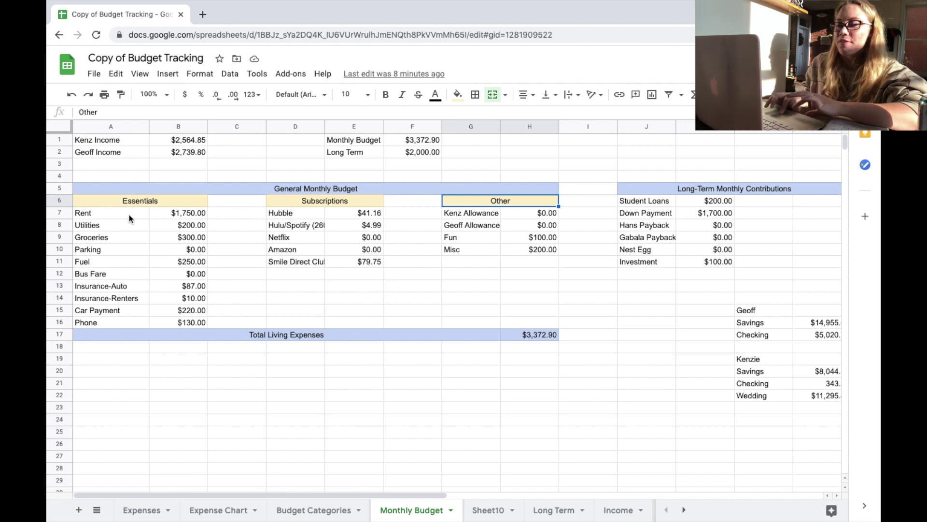
drag(128, 215, 110, 324)
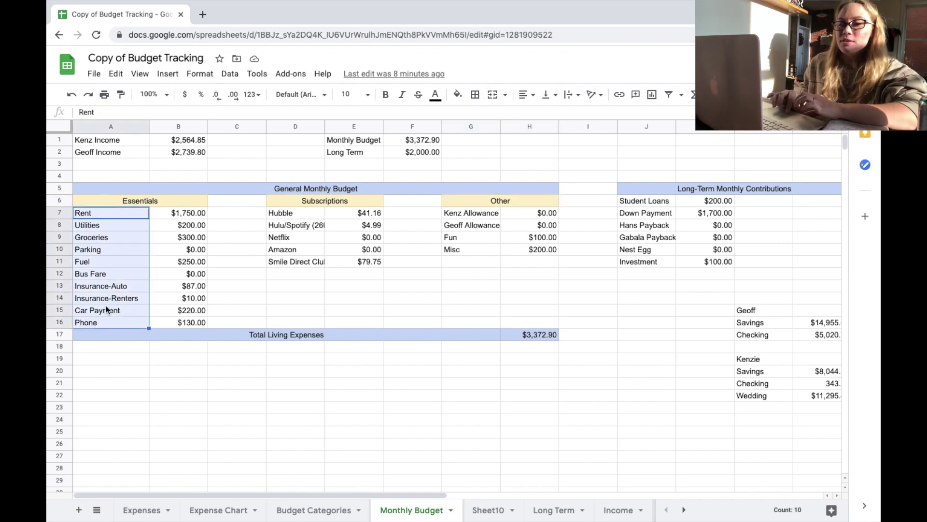
drag(297, 215, 301, 265)
drag(447, 215, 453, 250)
click(433, 272)
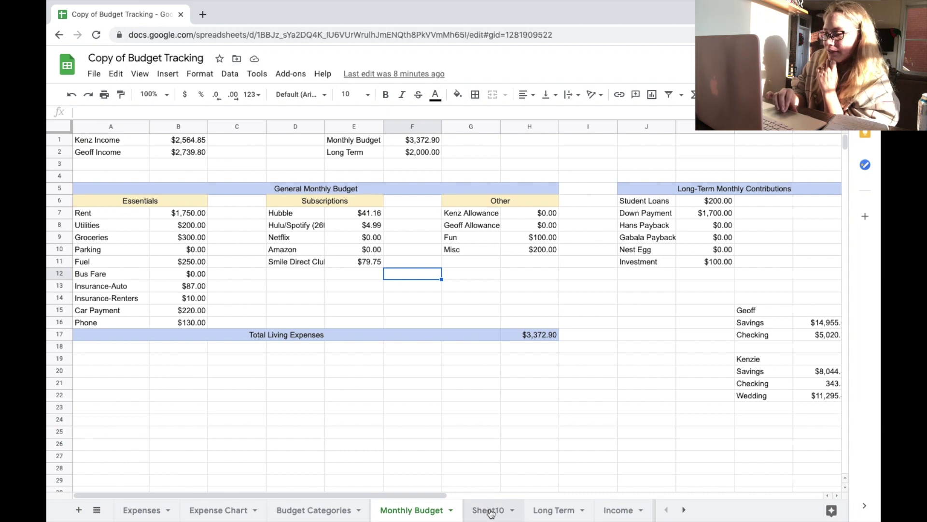
click(556, 511)
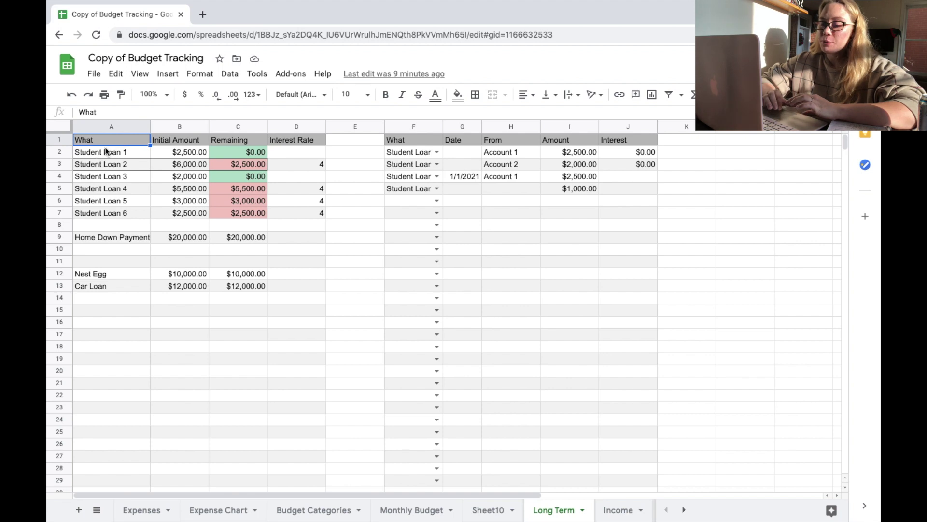
click(102, 128)
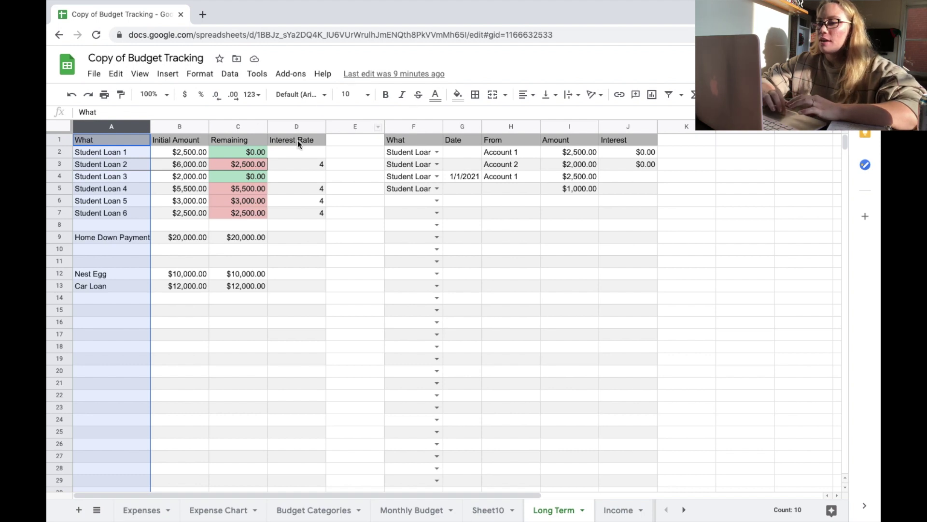
click(223, 127)
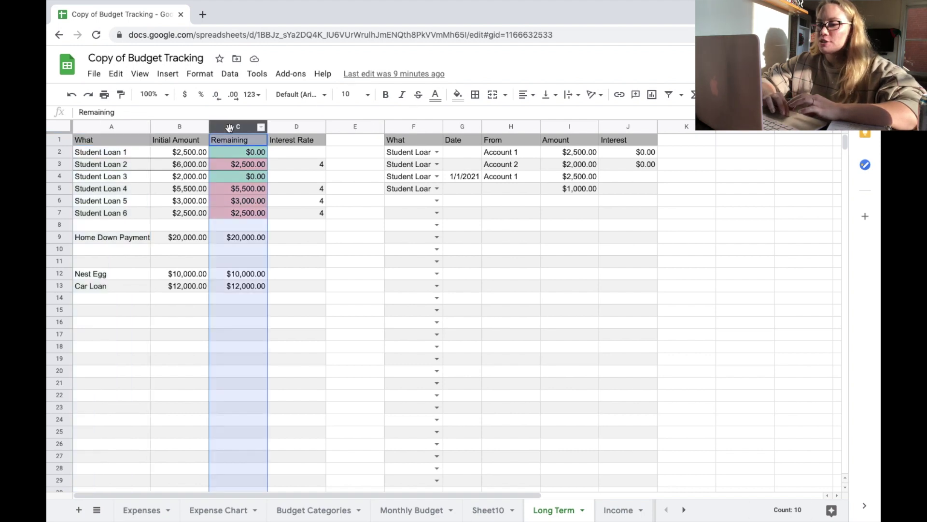
click(395, 127)
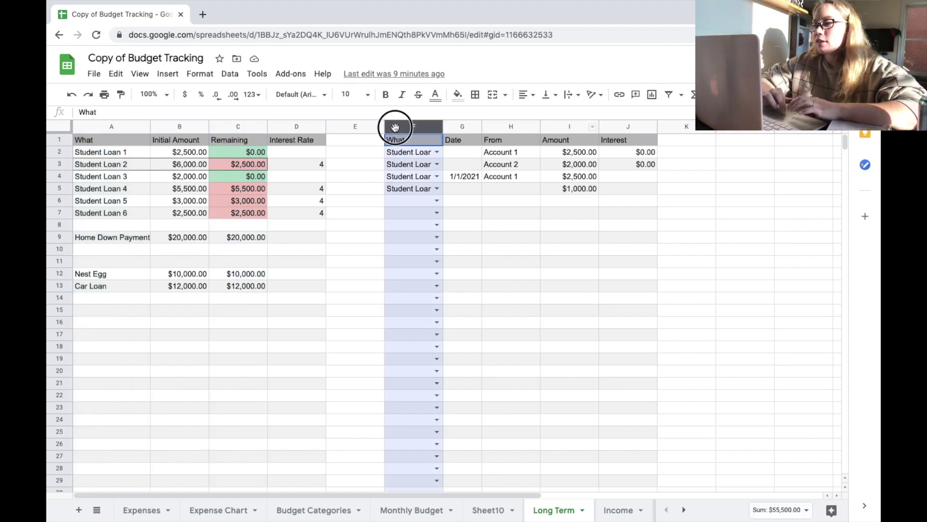
drag(395, 127, 641, 140)
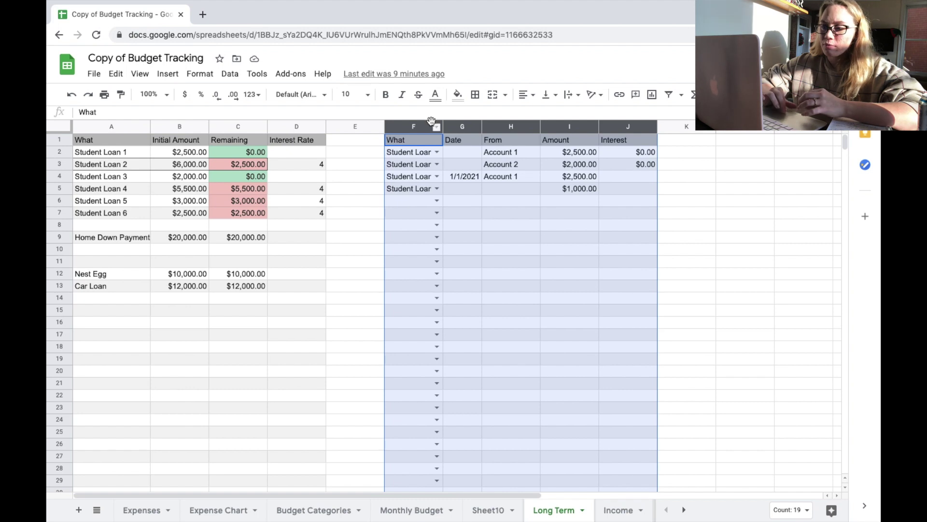
click(117, 126)
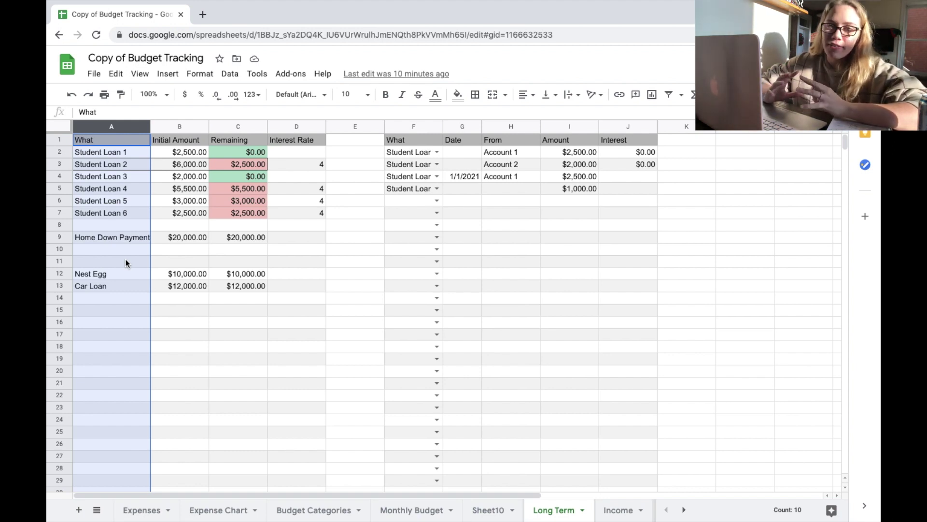
click(119, 257)
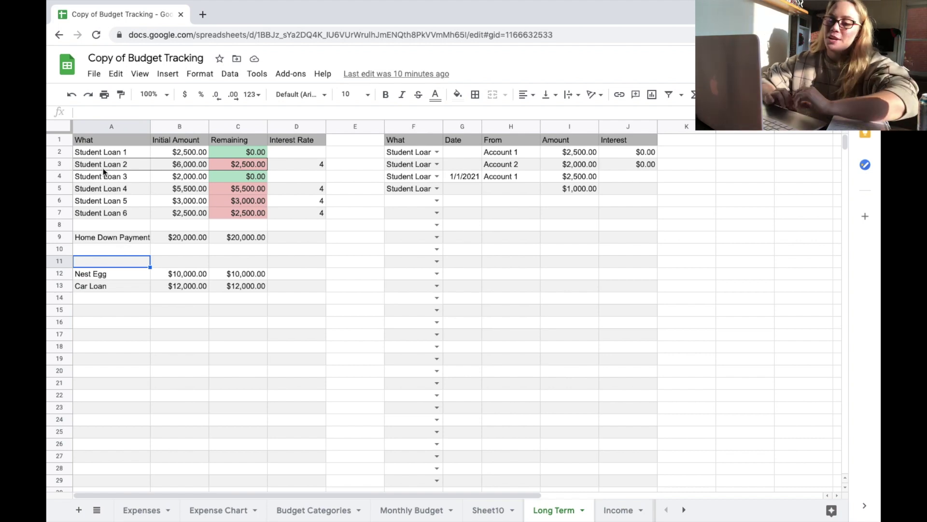
drag(118, 152, 115, 211)
drag(186, 152, 188, 213)
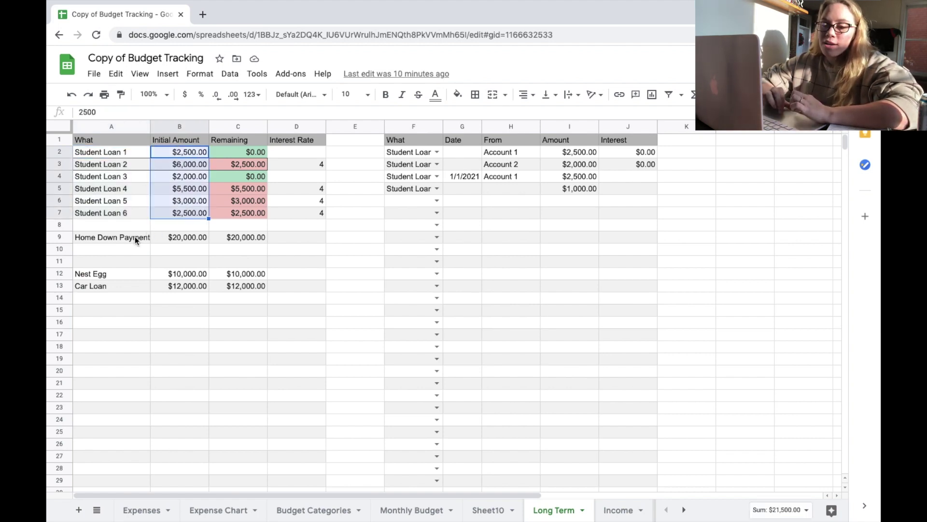
click(144, 238)
click(187, 240)
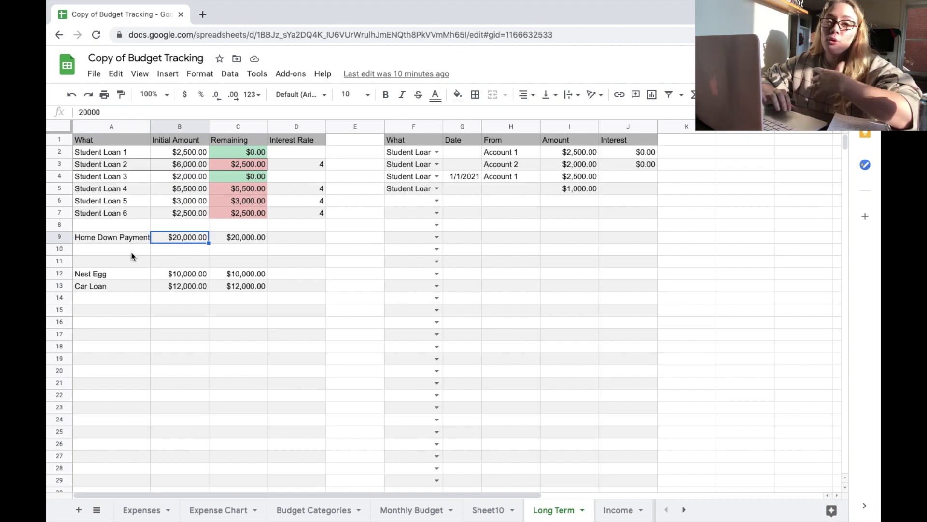
click(123, 274)
click(154, 273)
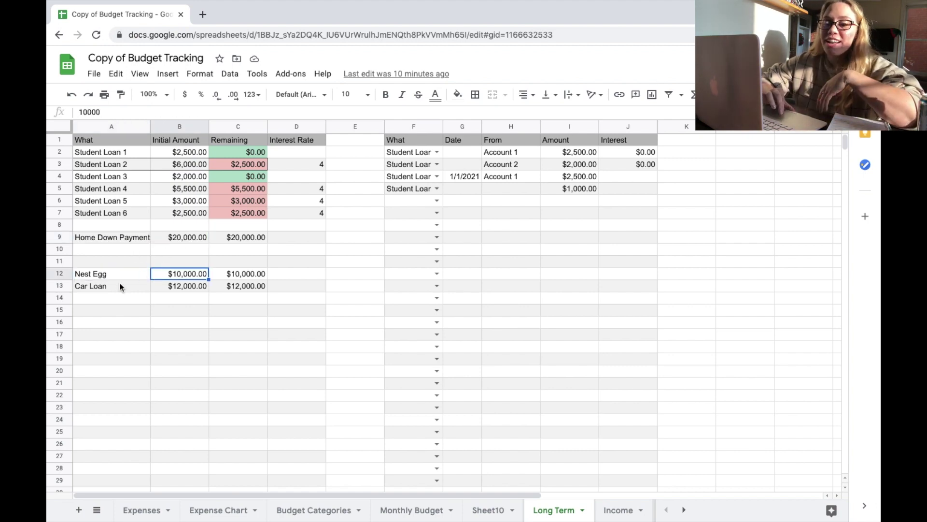
click(128, 286)
click(161, 288)
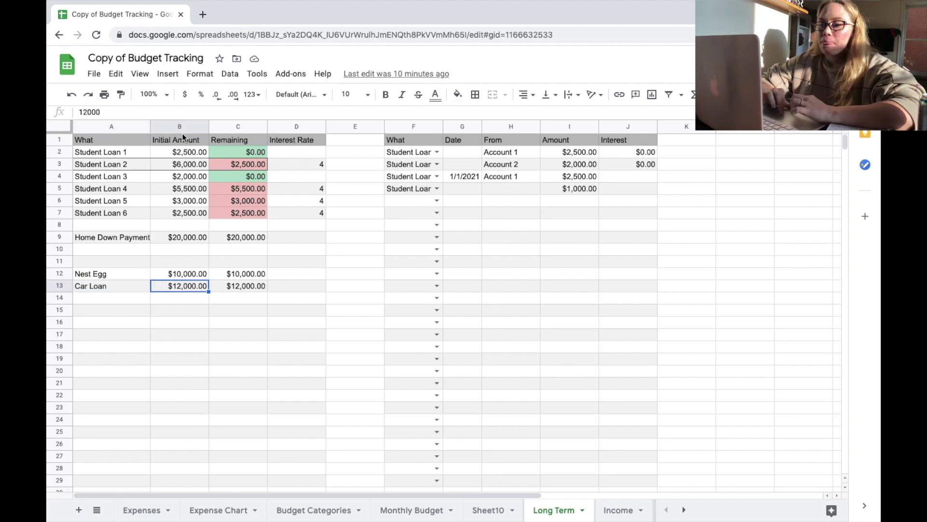
click(118, 126)
click(164, 140)
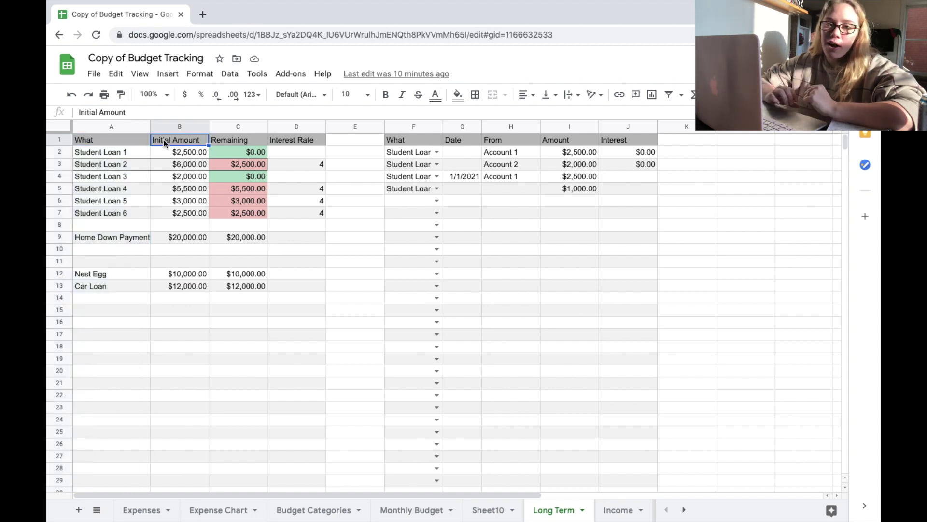
click(245, 143)
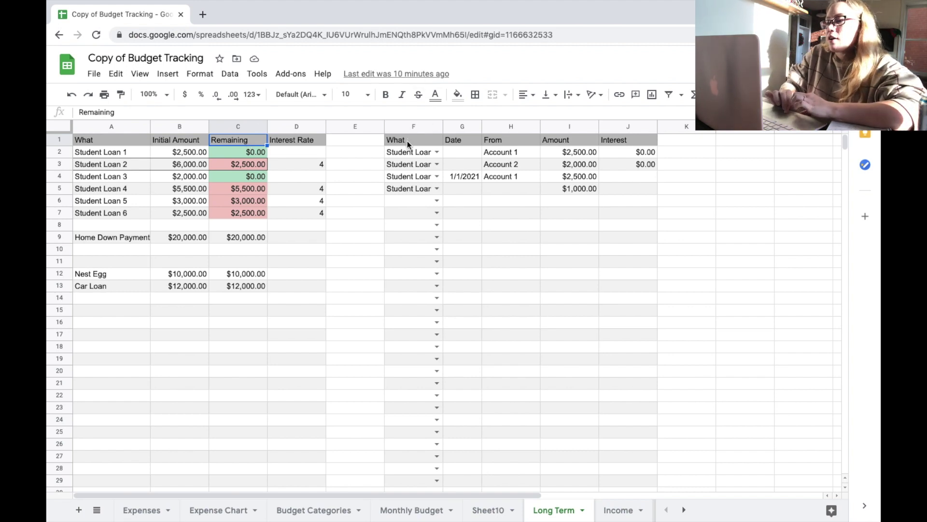
click(420, 202)
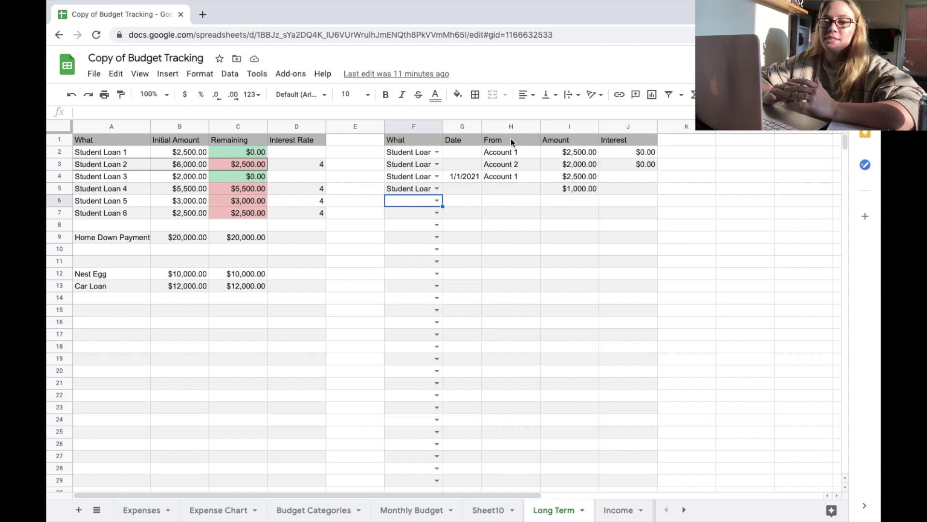
click(556, 139)
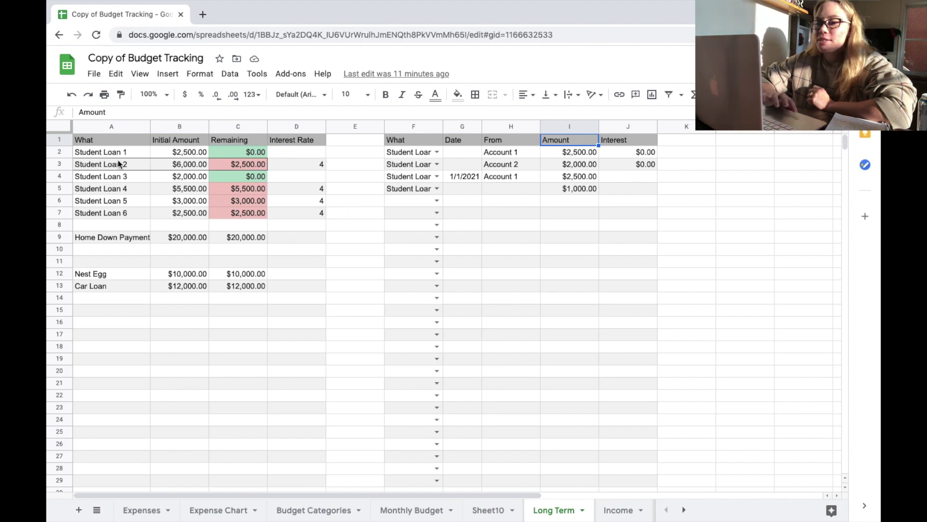
click(195, 153)
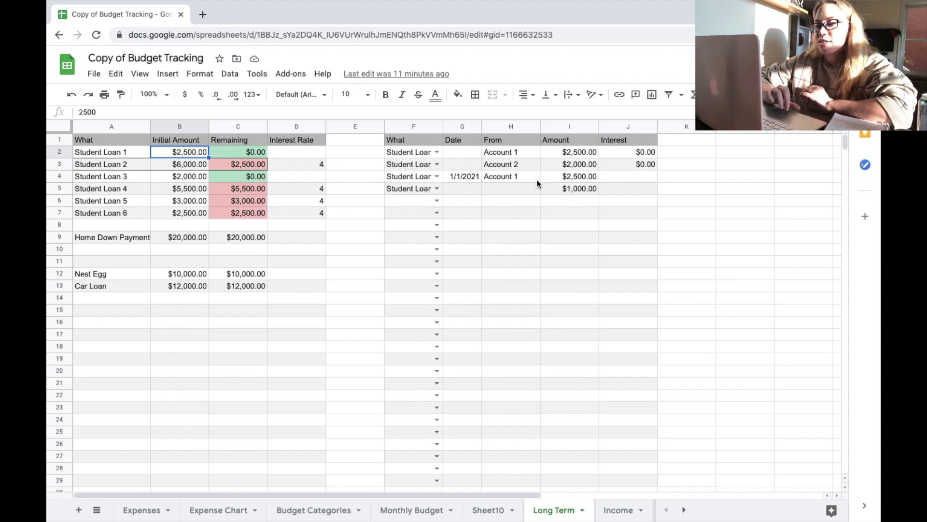
click(436, 199)
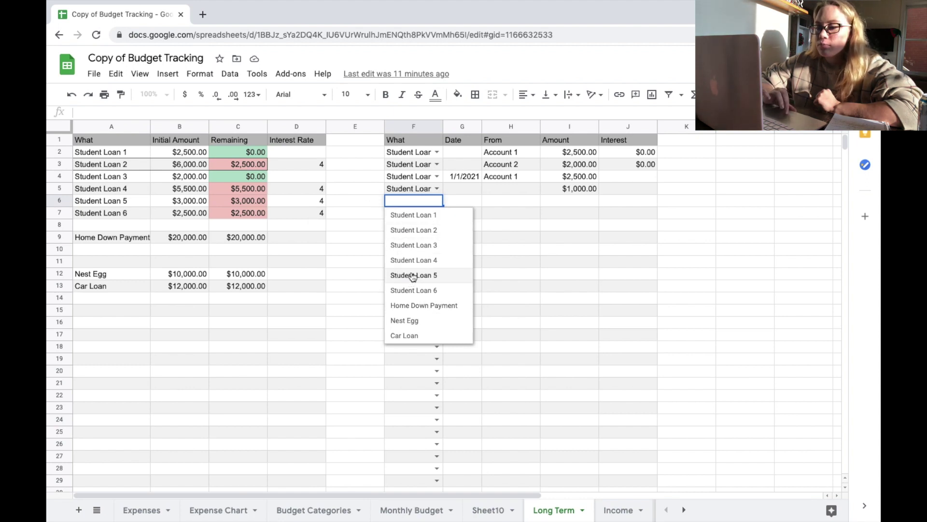
Log a Student Loan 2 payment dated 1/1/21 from Account 1 for 800
click(426, 237)
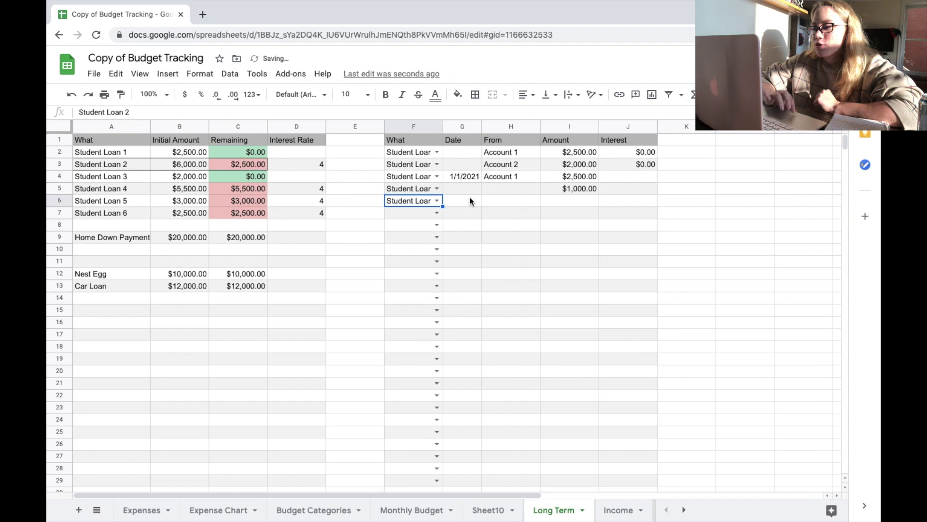
click(468, 202)
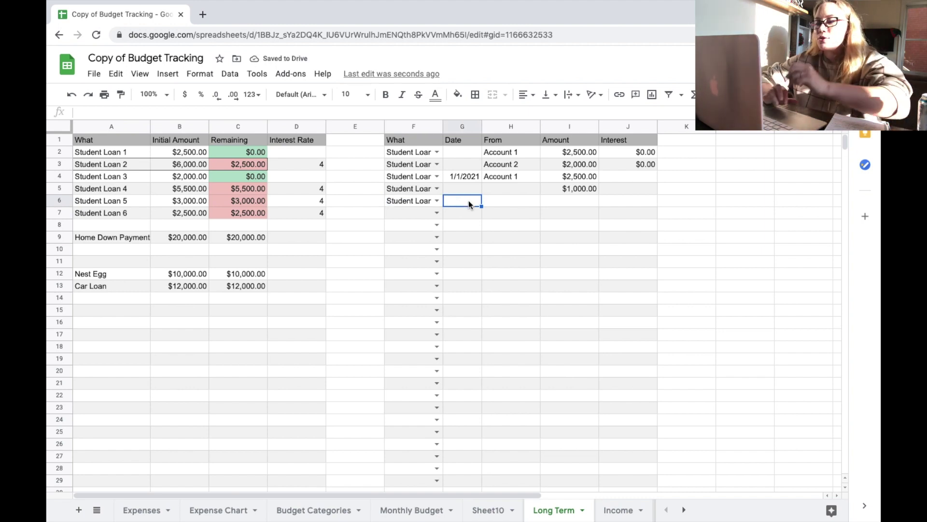
text(1/1/21)
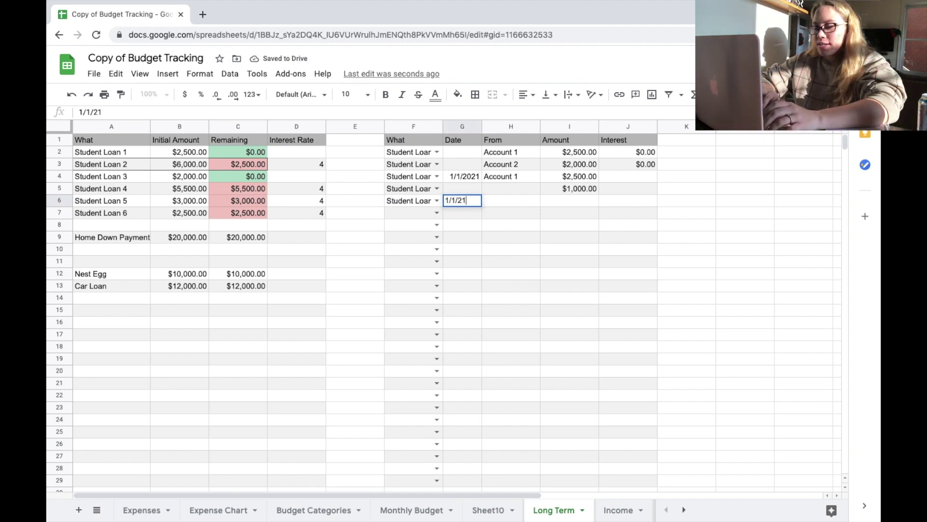
key(Tab)
text(Account 1)
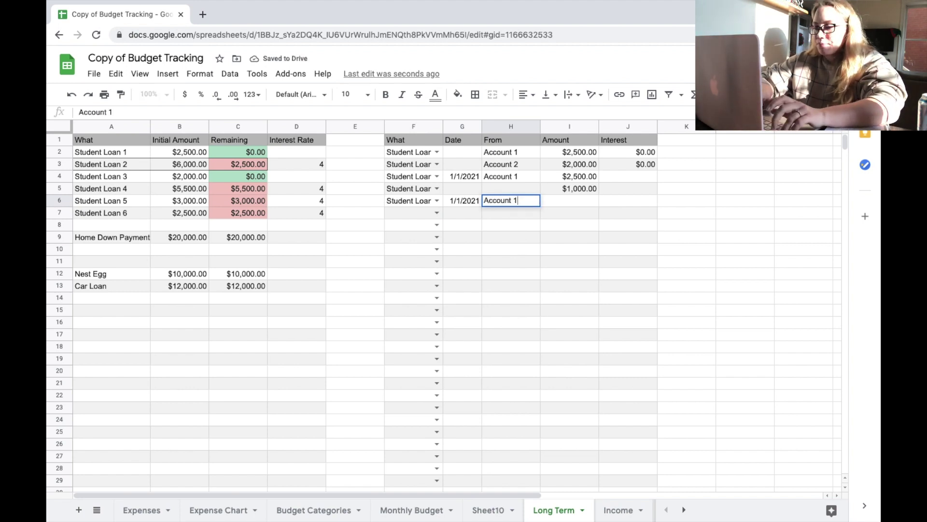
key(Tab)
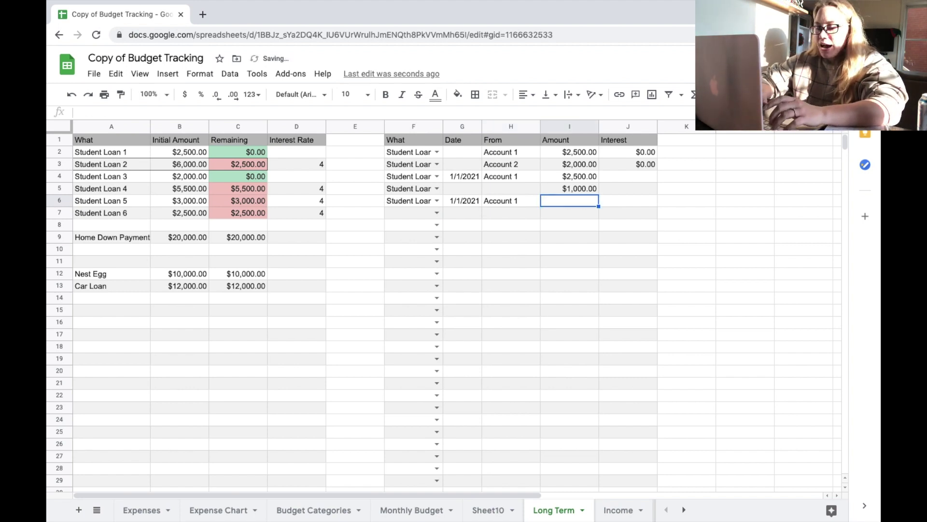
text(800)
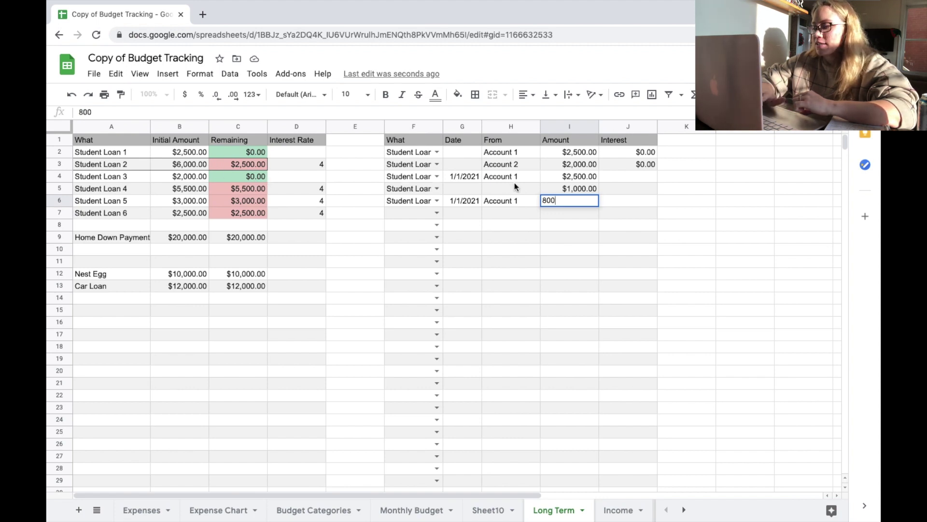
key(Return)
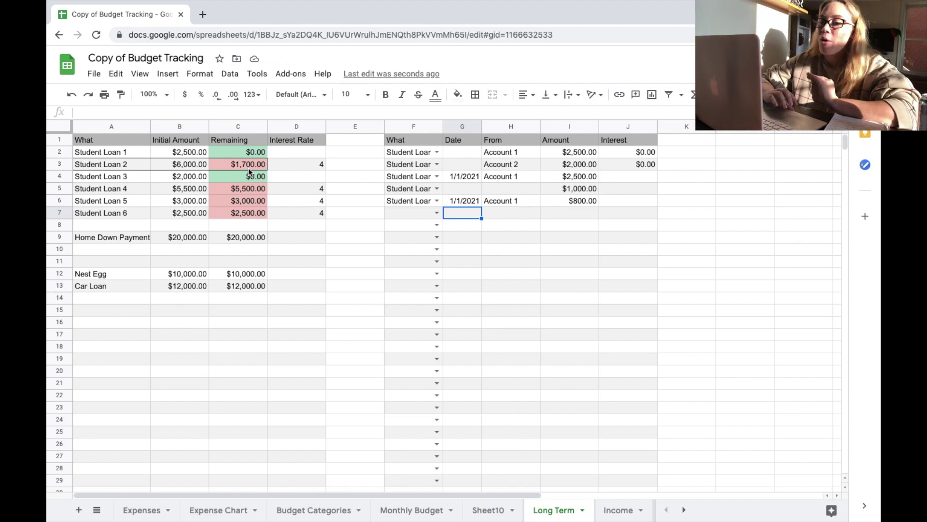
Enter 750 as principal and 50 as interest for the Student Loan 2 payment
click(571, 202)
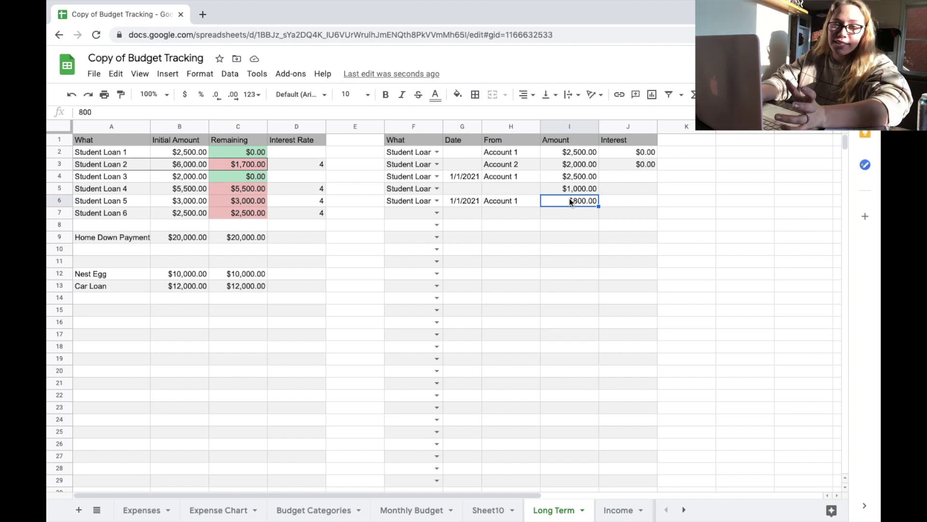
text(70)
key(BackSpace)
key(BackSpace)
text(750)
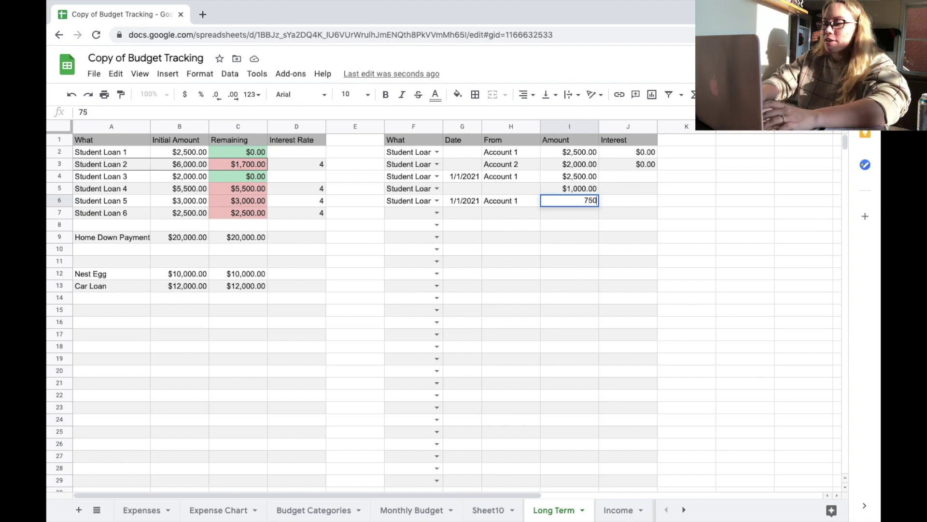
key(Tab)
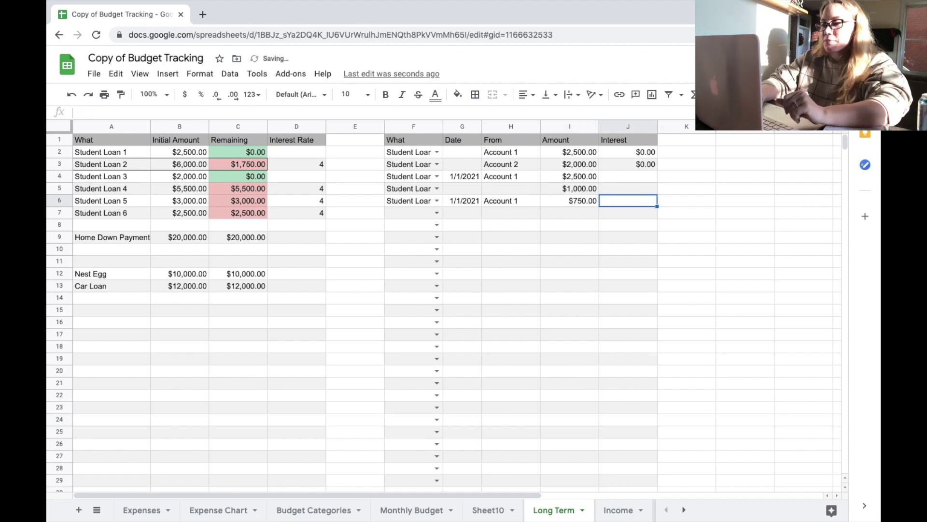
text(50)
key(Return)
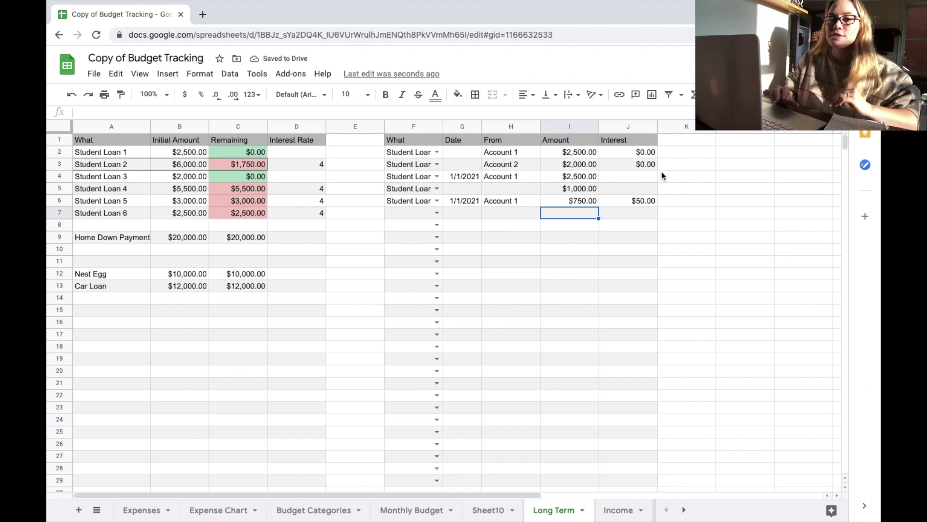
drag(563, 203, 627, 201)
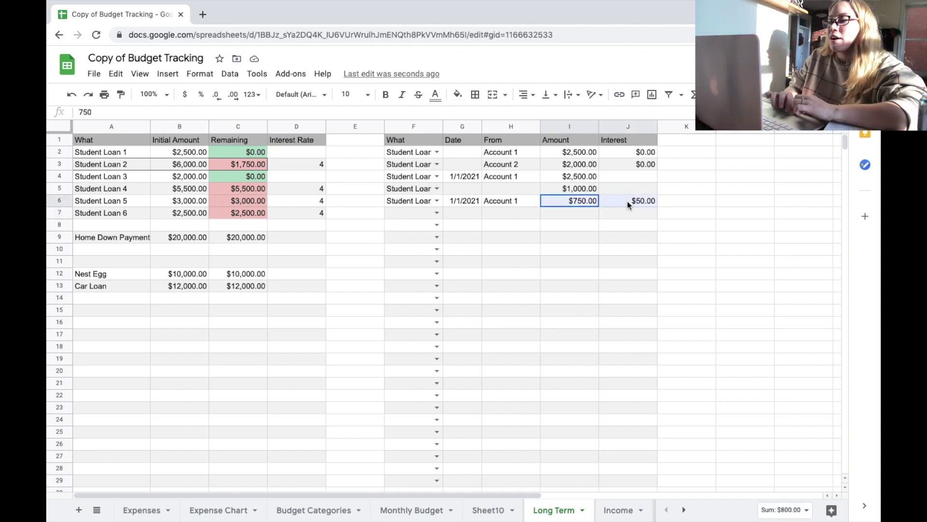
click(518, 199)
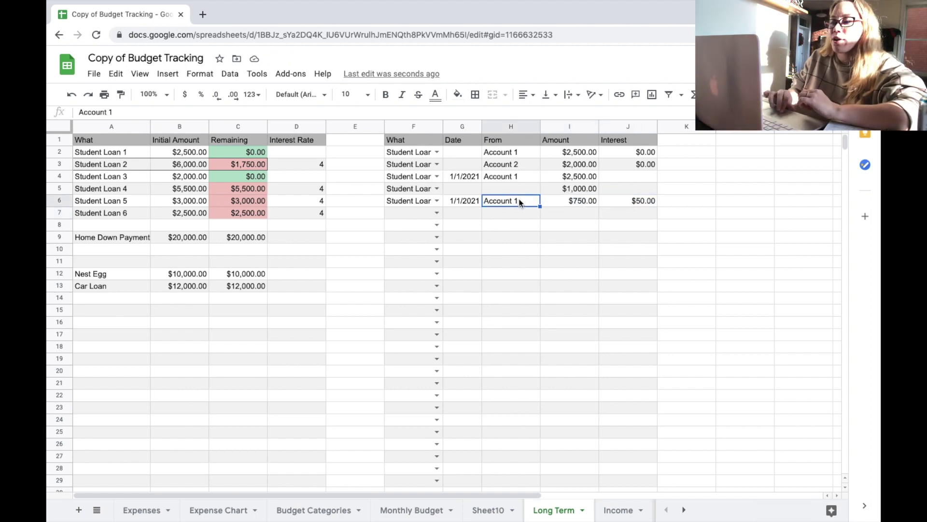
drag(572, 200, 646, 201)
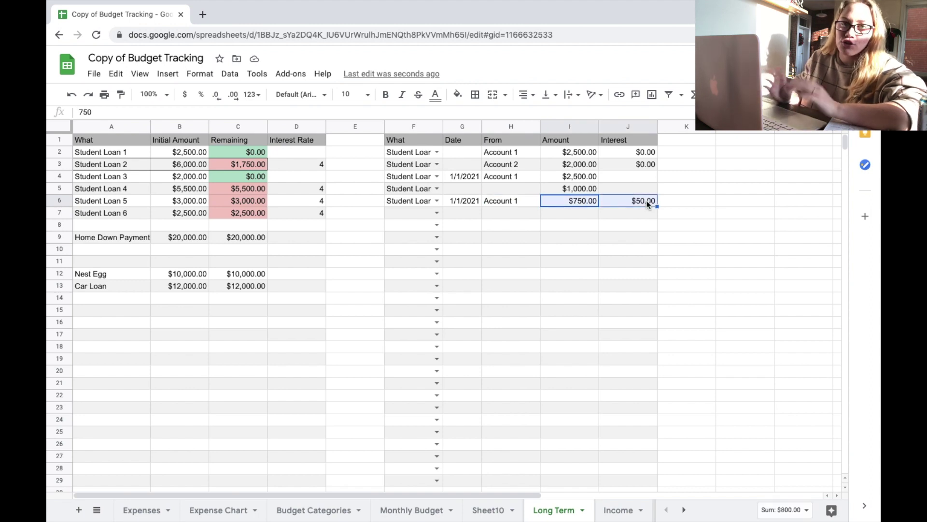
click(405, 201)
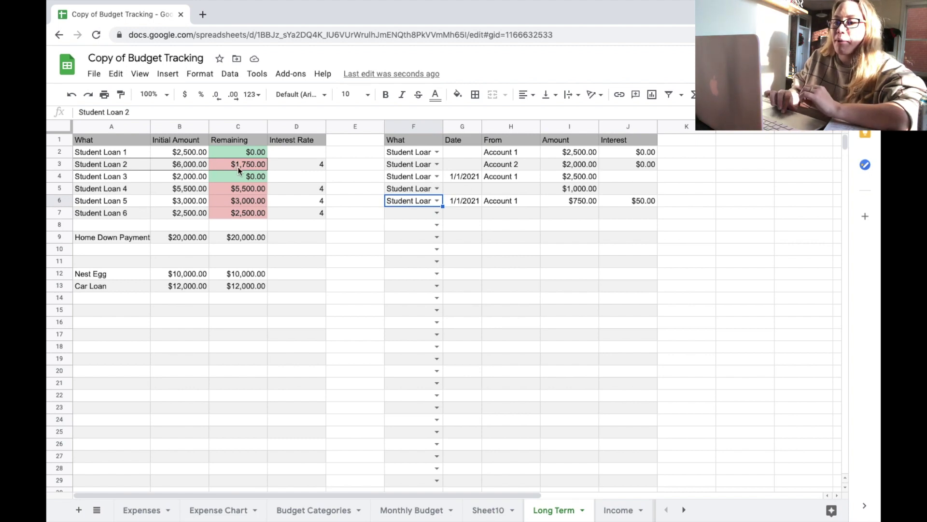
click(568, 202)
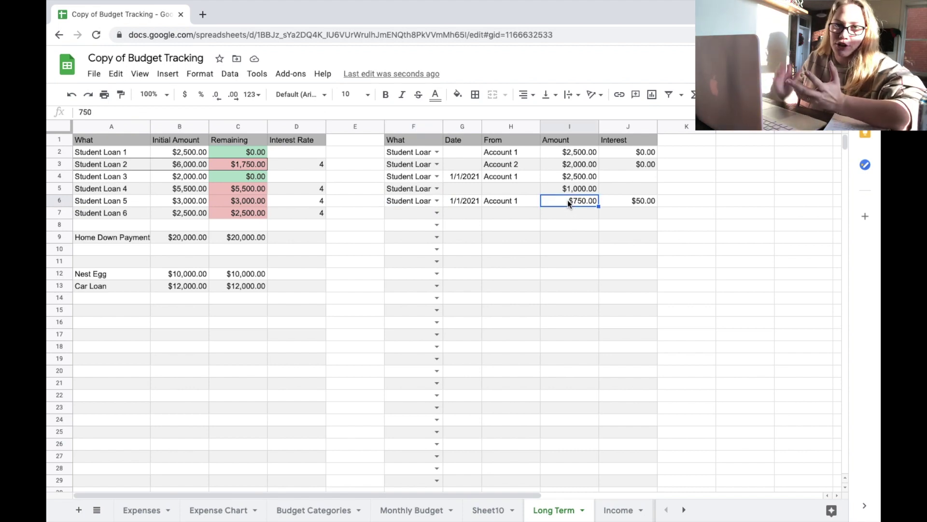
click(223, 167)
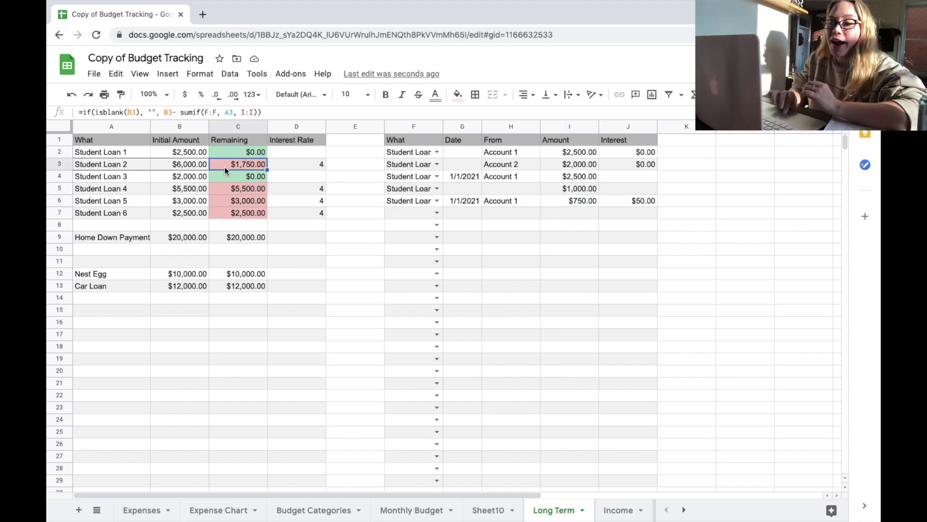
click(192, 166)
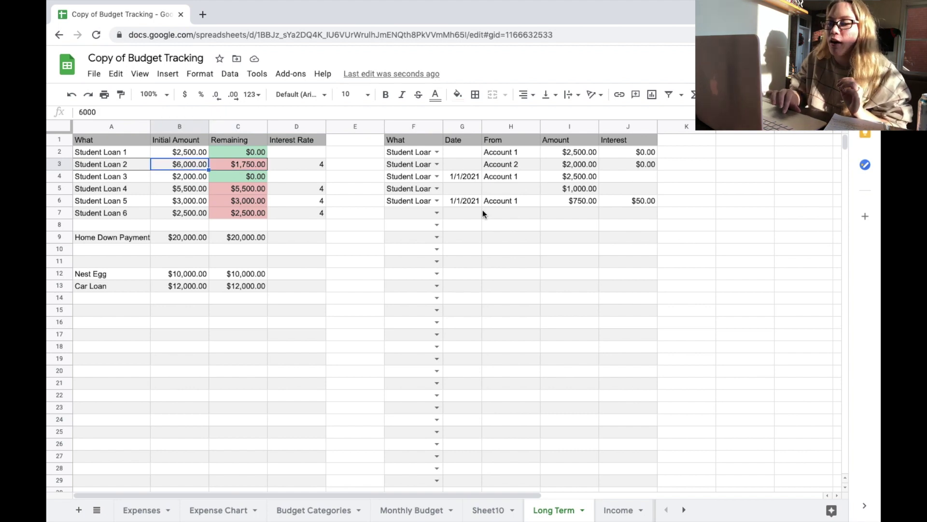
click(627, 198)
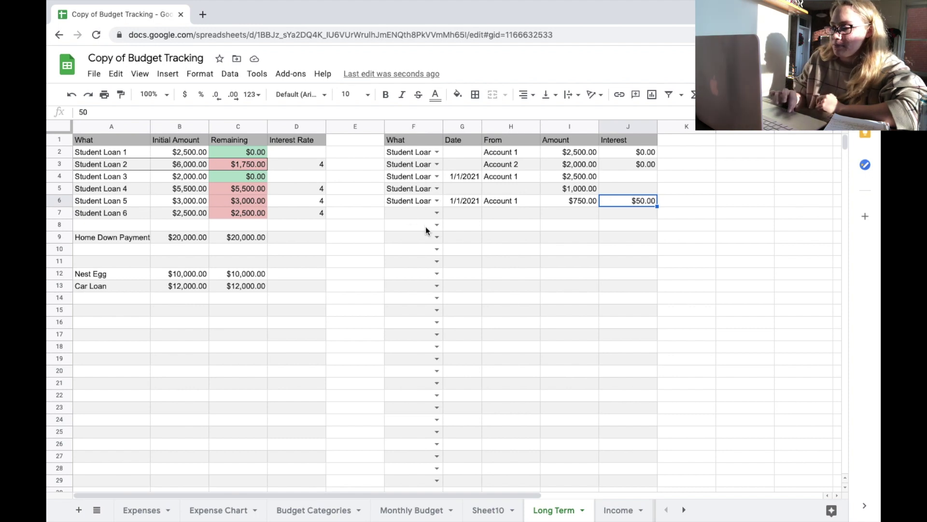
Check Student Loan 1's amounts, then widen the What column F to show full loan names
click(186, 152)
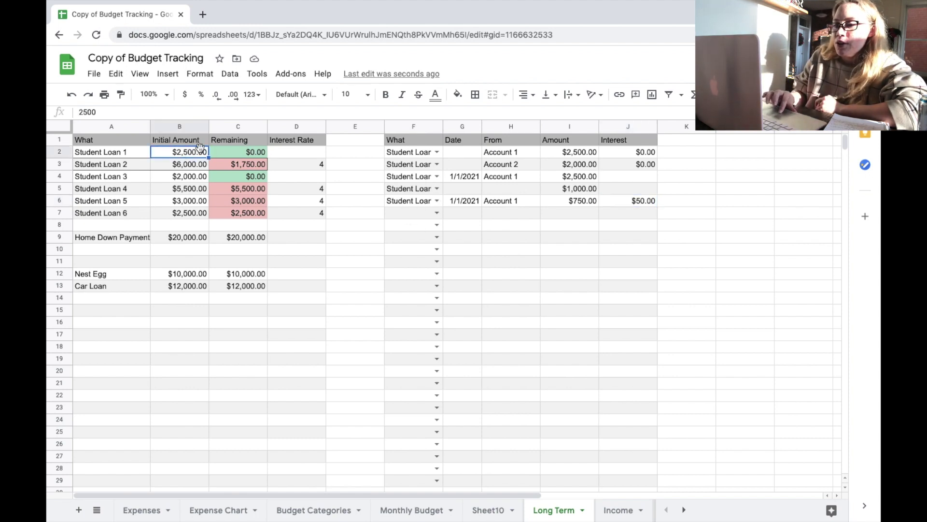
click(229, 155)
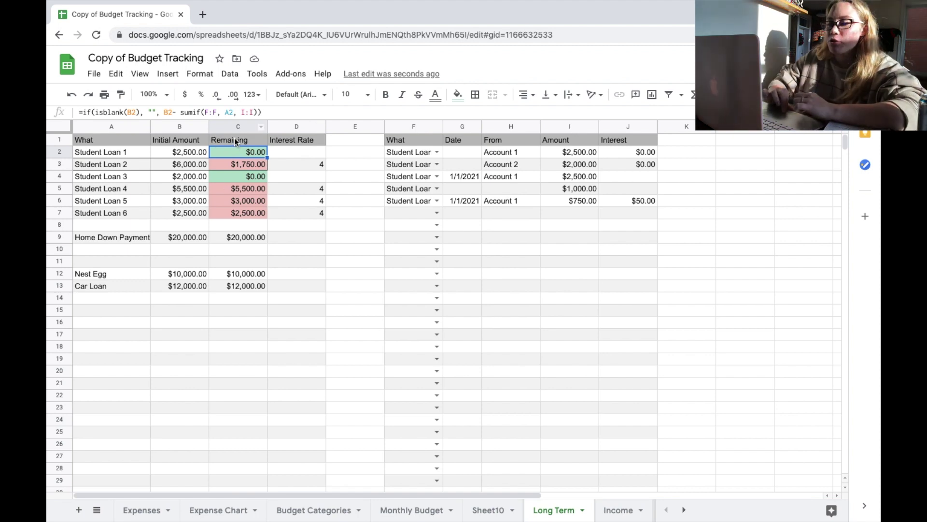
click(236, 143)
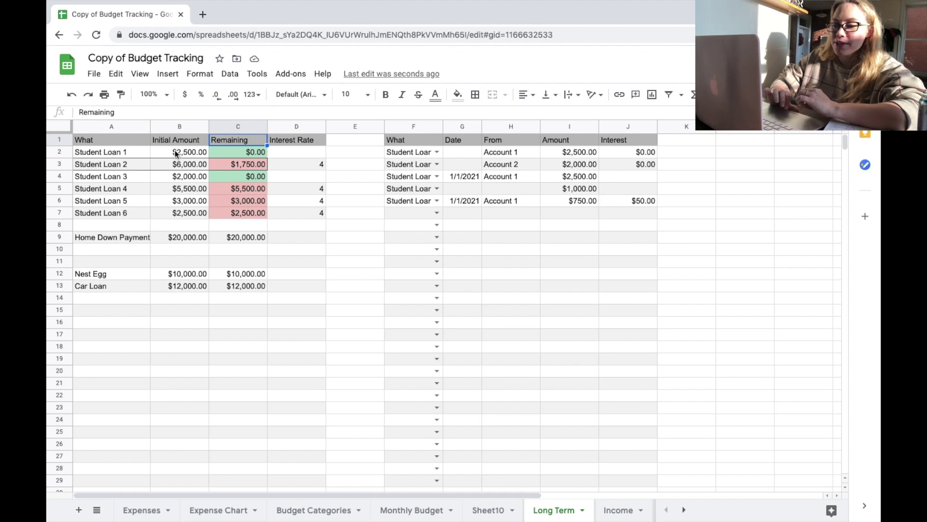
drag(443, 131, 452, 130)
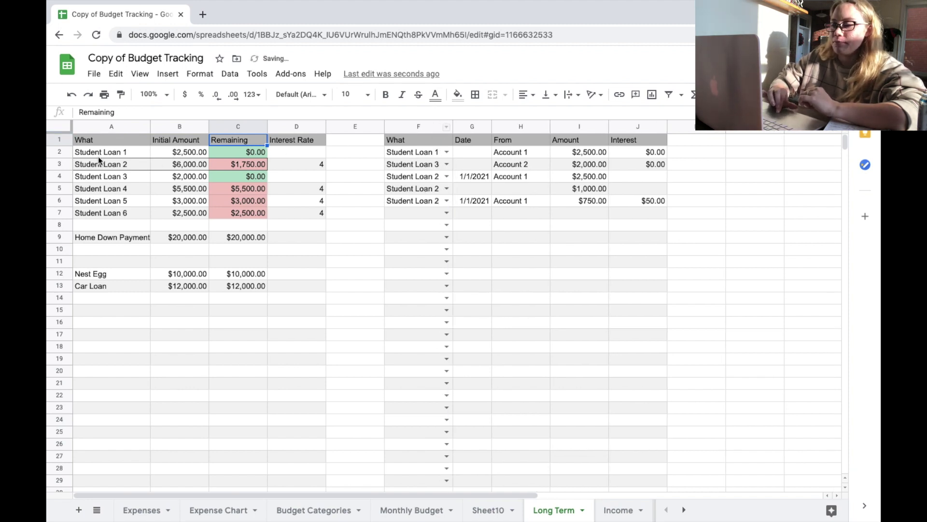
Review loan names, payment amounts and initial amounts, then switch to the Monthly Budget sheet
click(106, 126)
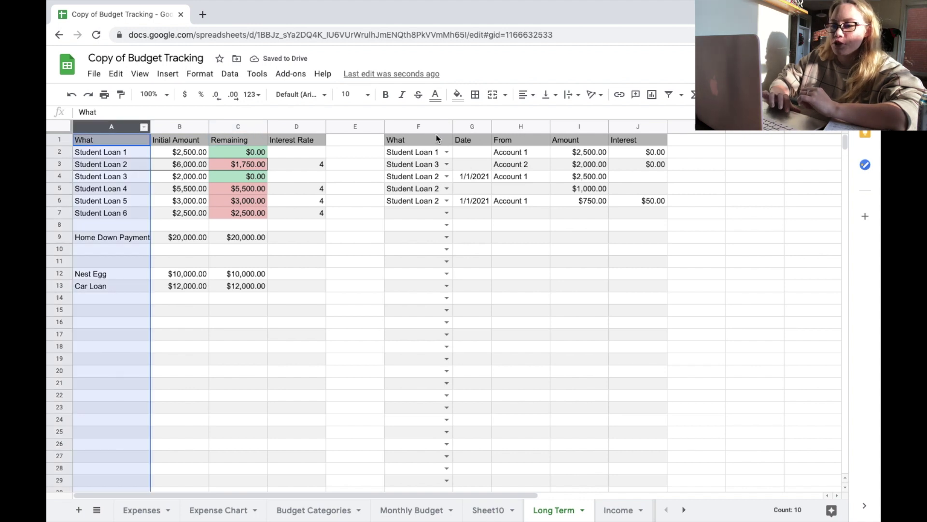
click(411, 127)
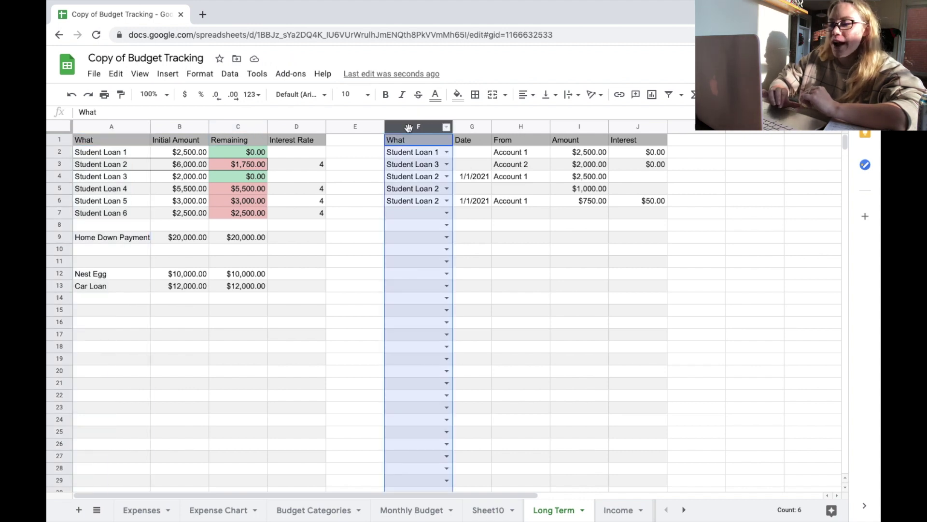
click(582, 154)
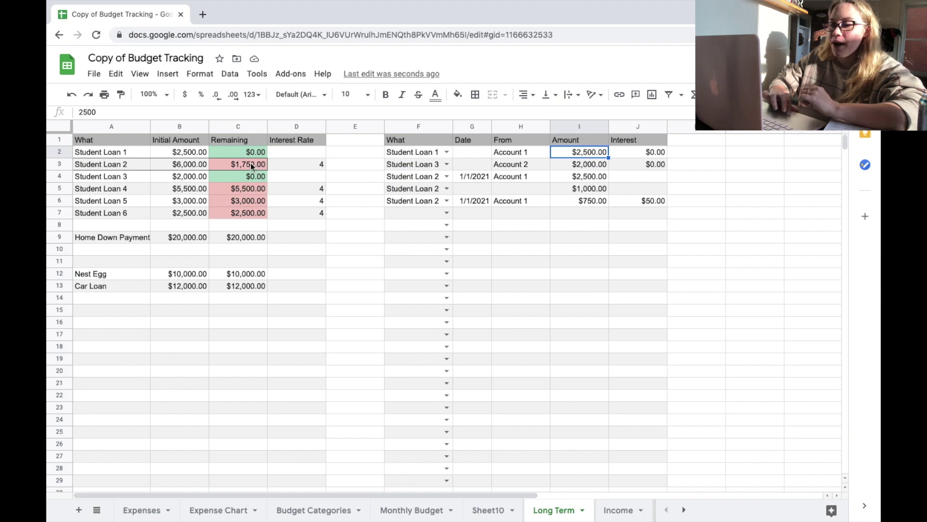
click(182, 164)
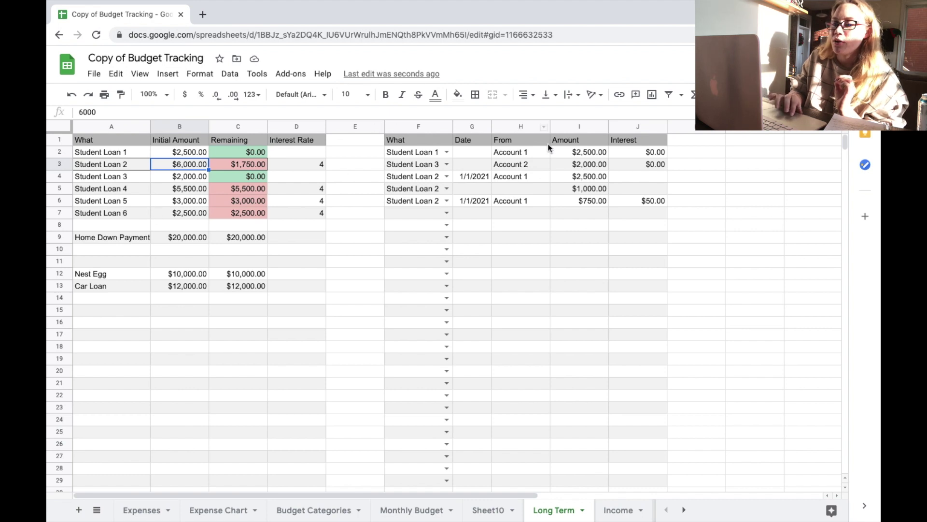
click(581, 128)
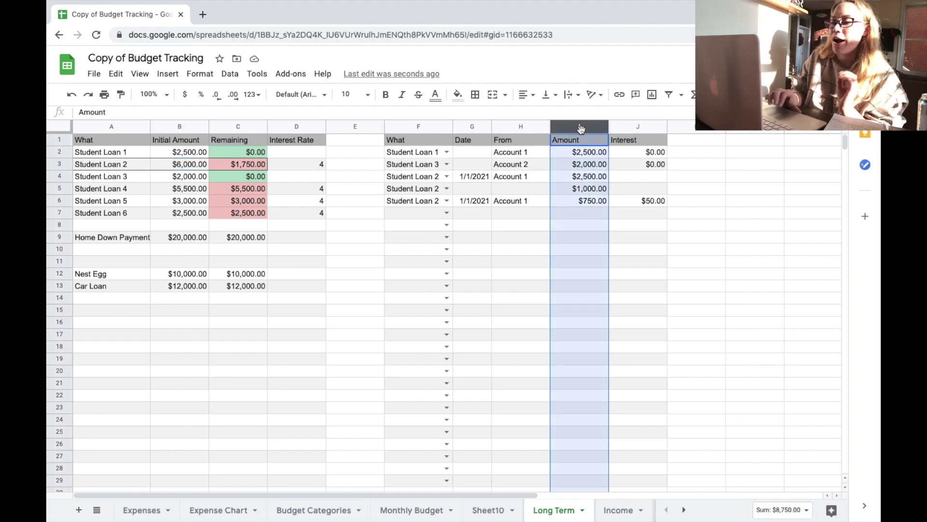
click(186, 141)
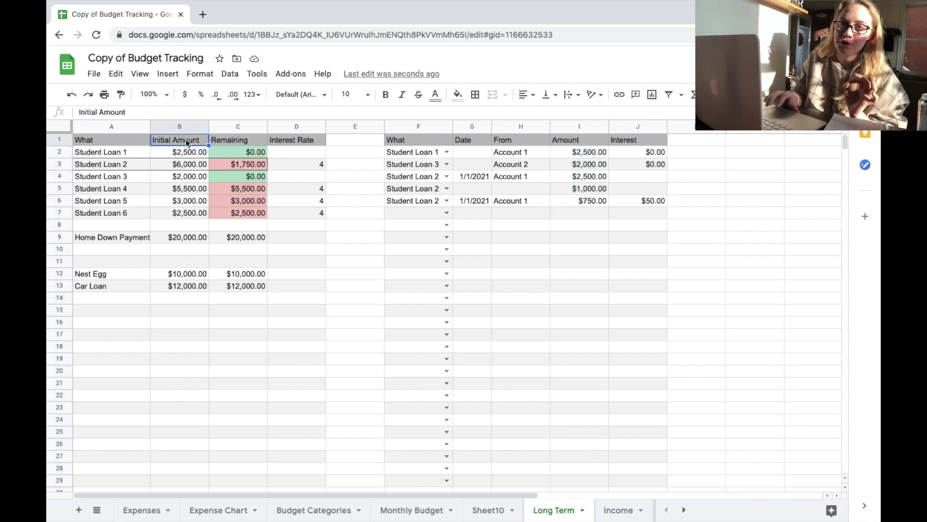
key(ctrl+shift+Page_Up)
key(ctrl+shift+Page_Up)
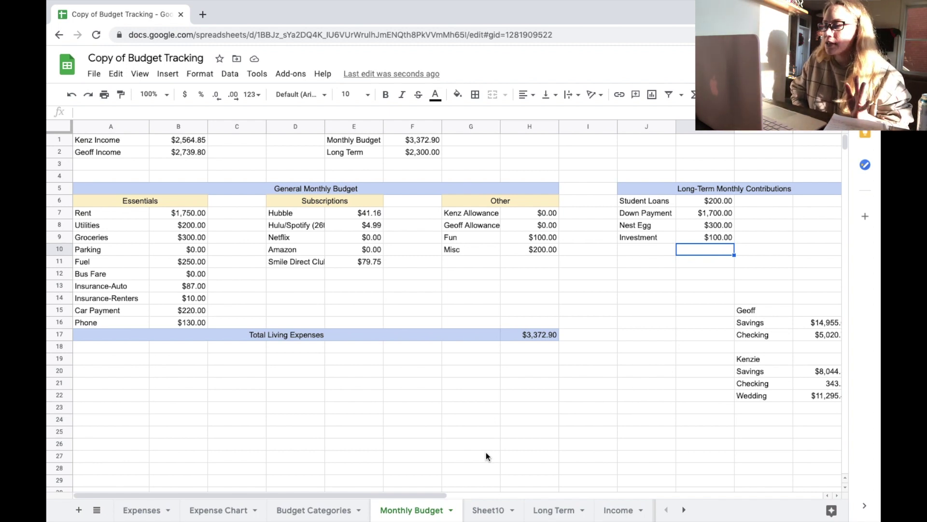
click(659, 187)
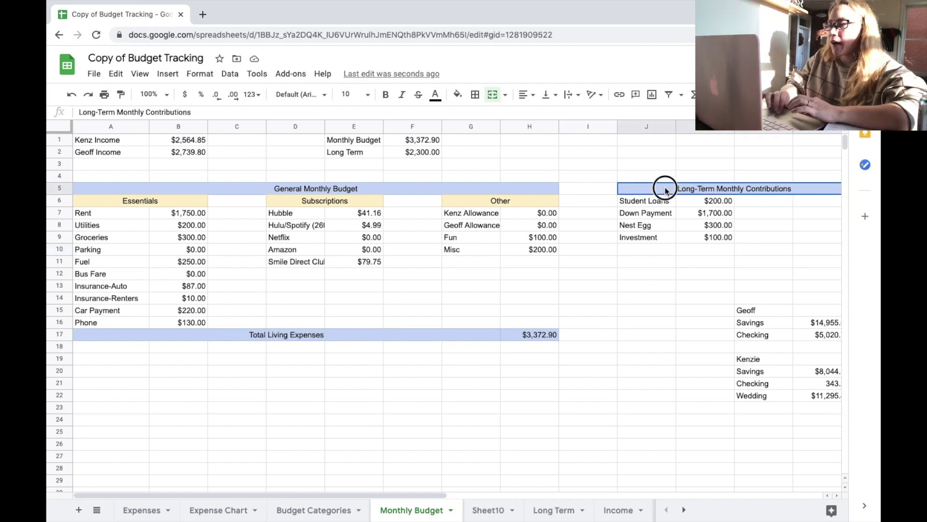
drag(647, 205, 712, 236)
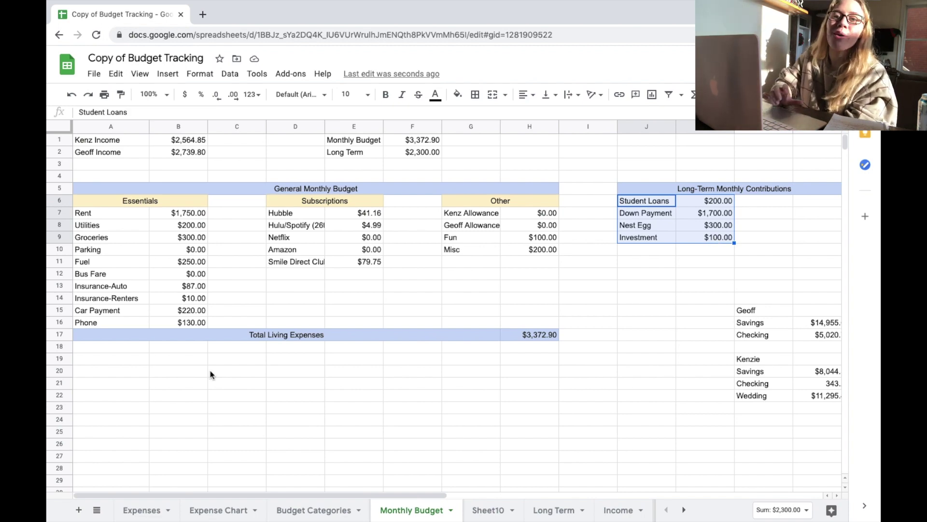
click(137, 509)
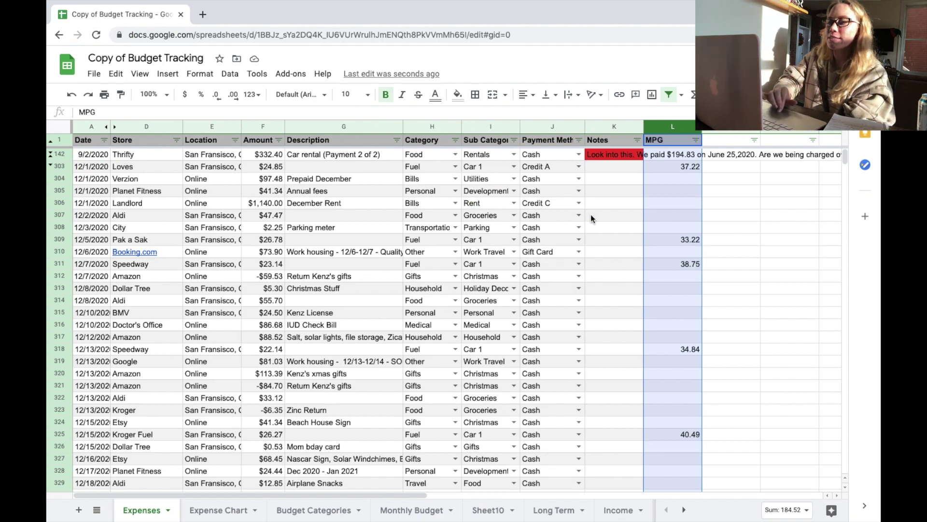
Select a returned-gifts description on Expenses, then open the Expense Chart sheet
click(350, 274)
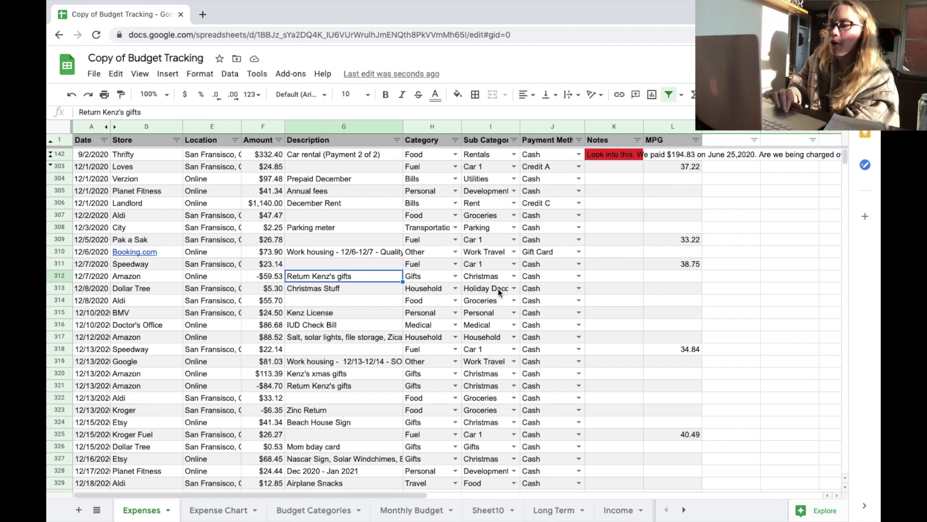
click(206, 511)
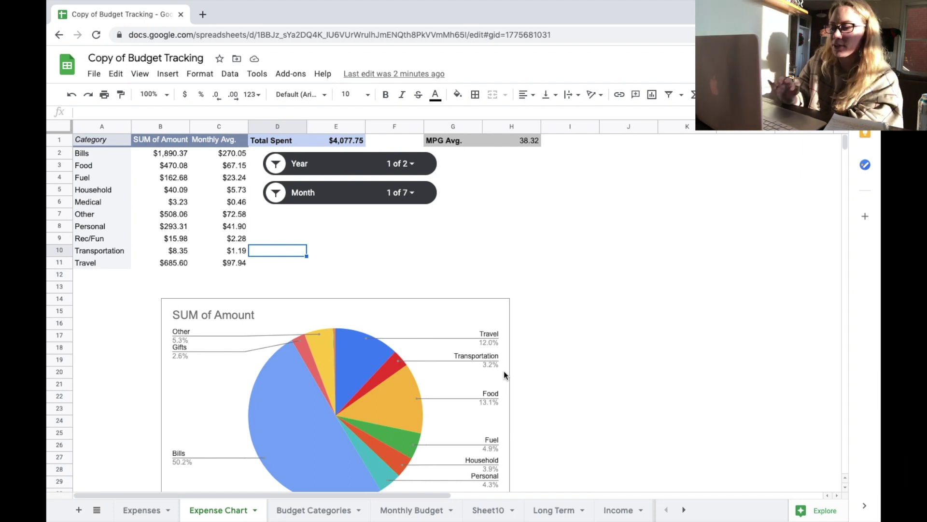
Glance at Budget Categories, select Monthly Budget's long-term contributions block J5:M9, then open Long Term
click(330, 511)
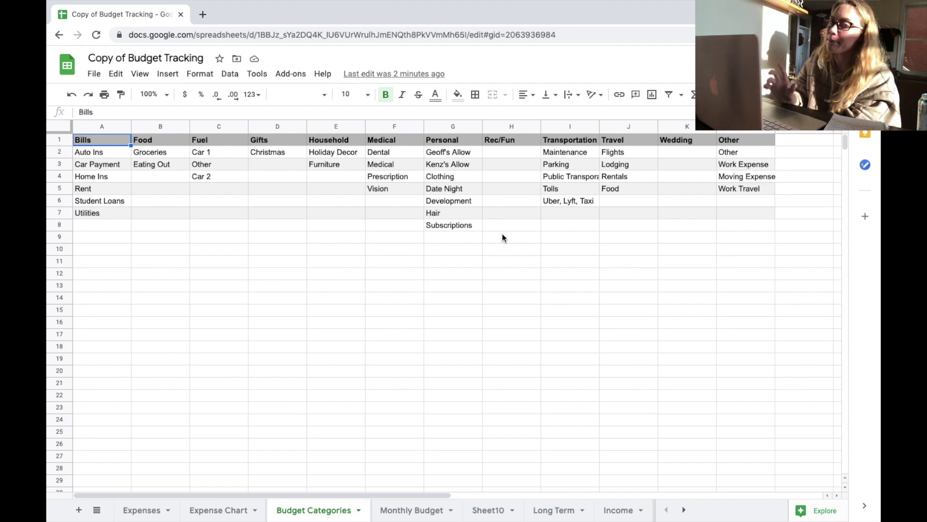
click(407, 510)
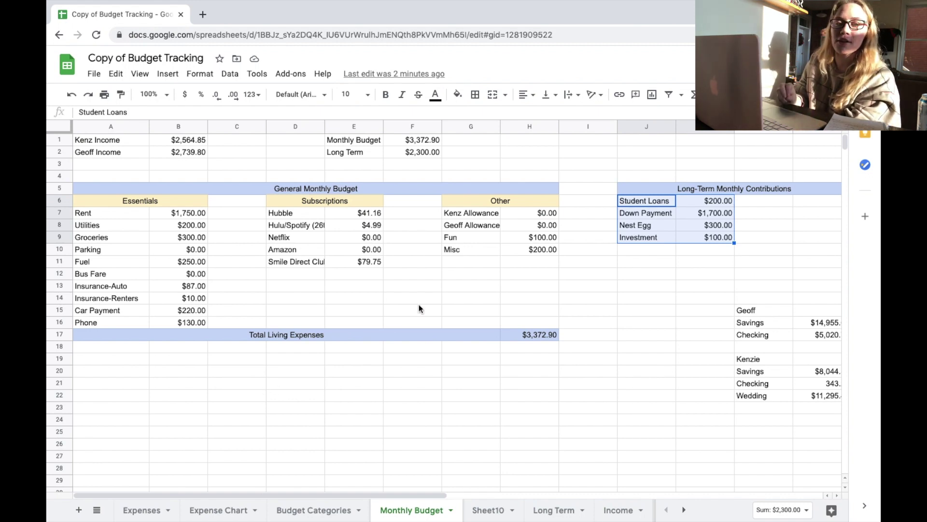
click(606, 273)
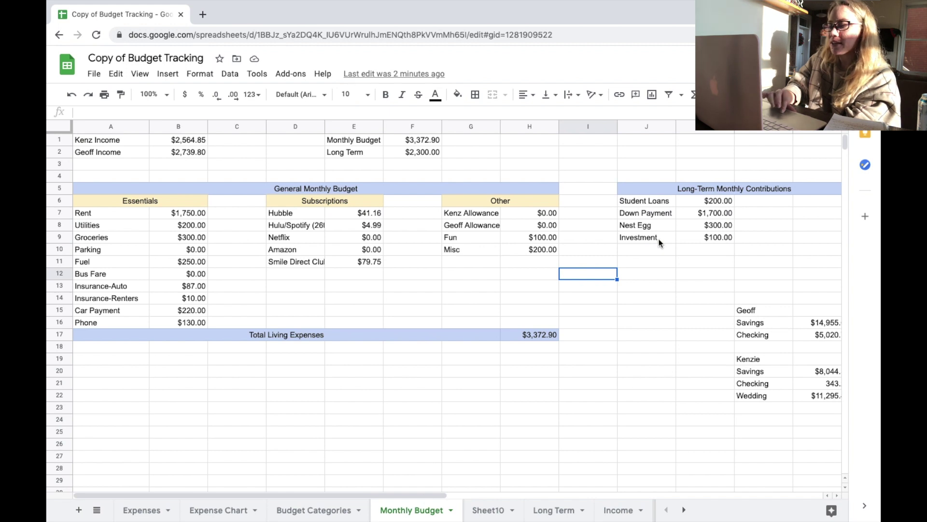
click(654, 189)
drag(654, 191, 753, 201)
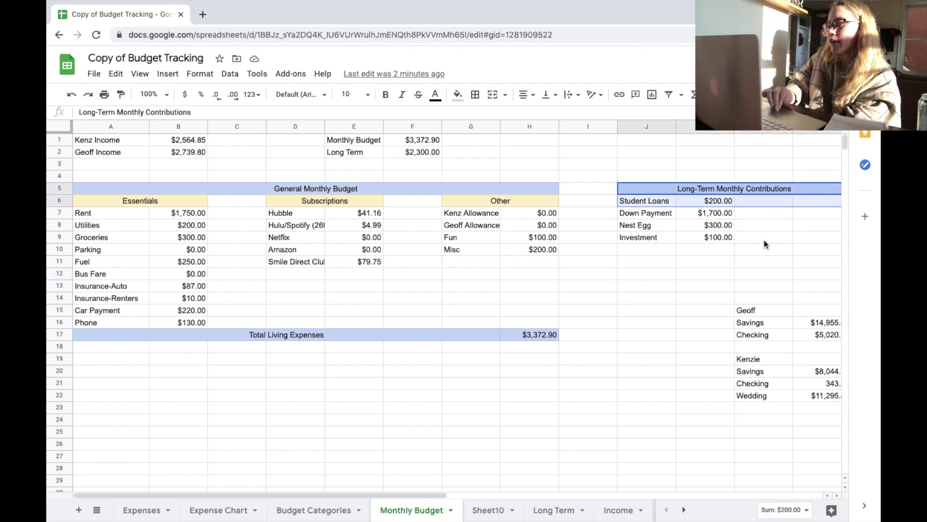
drag(764, 241, 661, 183)
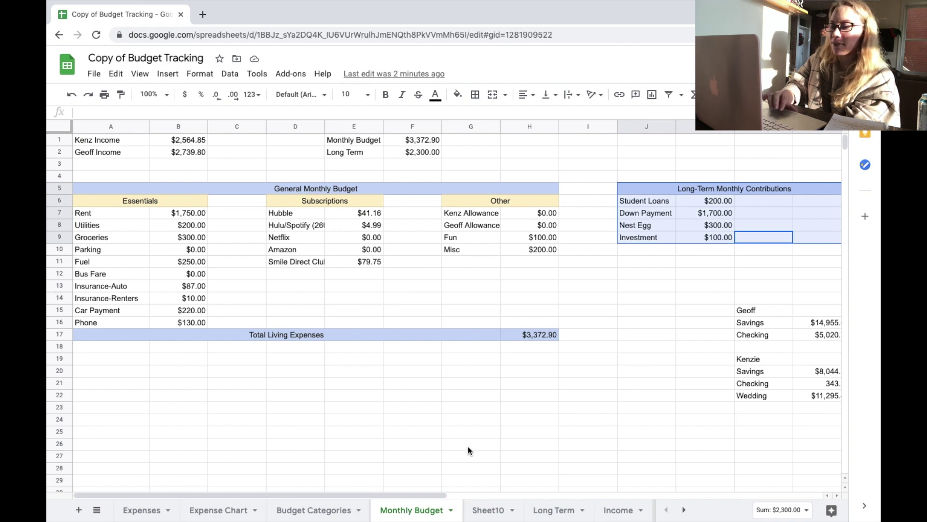
click(556, 509)
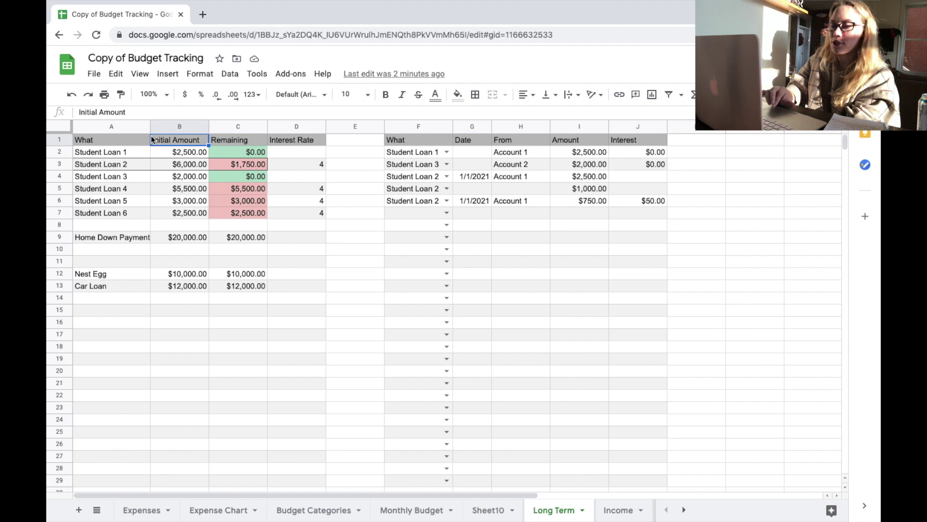
Select the loan list table (A1:D14) and then the payment log table (F1:J11) on Long Term
click(112, 140)
drag(150, 153, 300, 297)
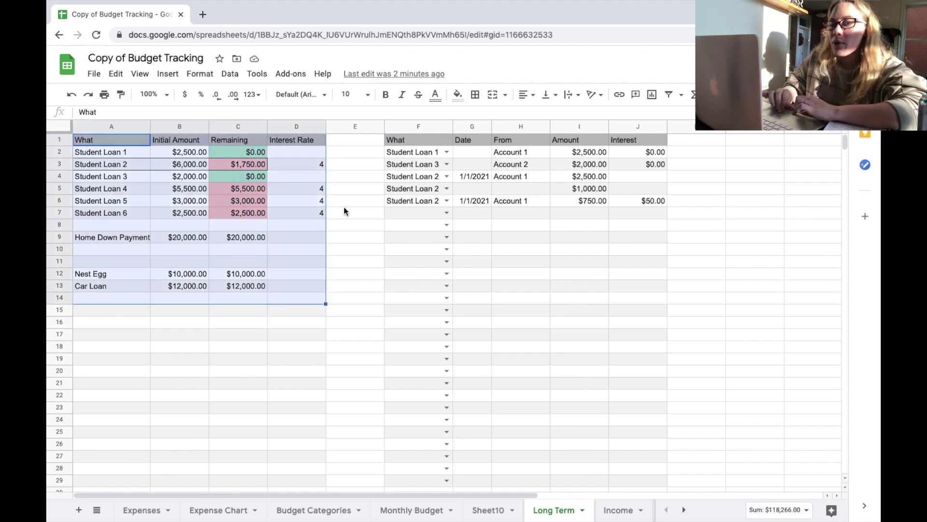
click(402, 140)
drag(402, 140, 639, 267)
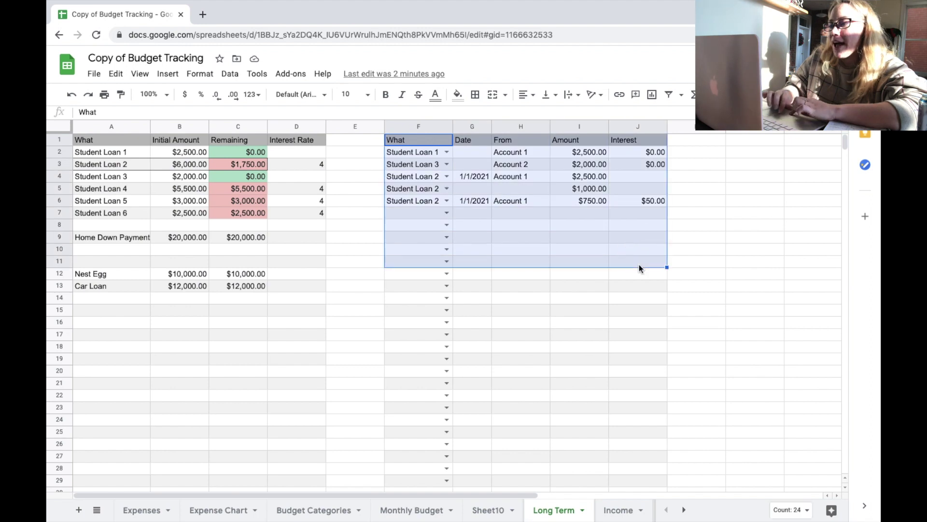